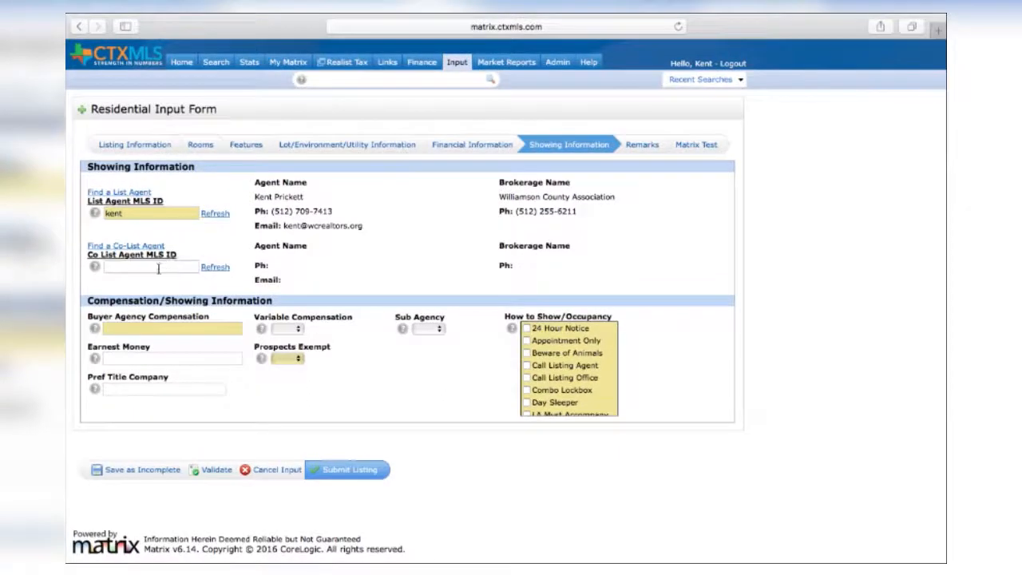
# Step: Enter a co-list agent's MLS ID, refresh the agent details, and clear the ID field again
pyautogui.click(158, 267)
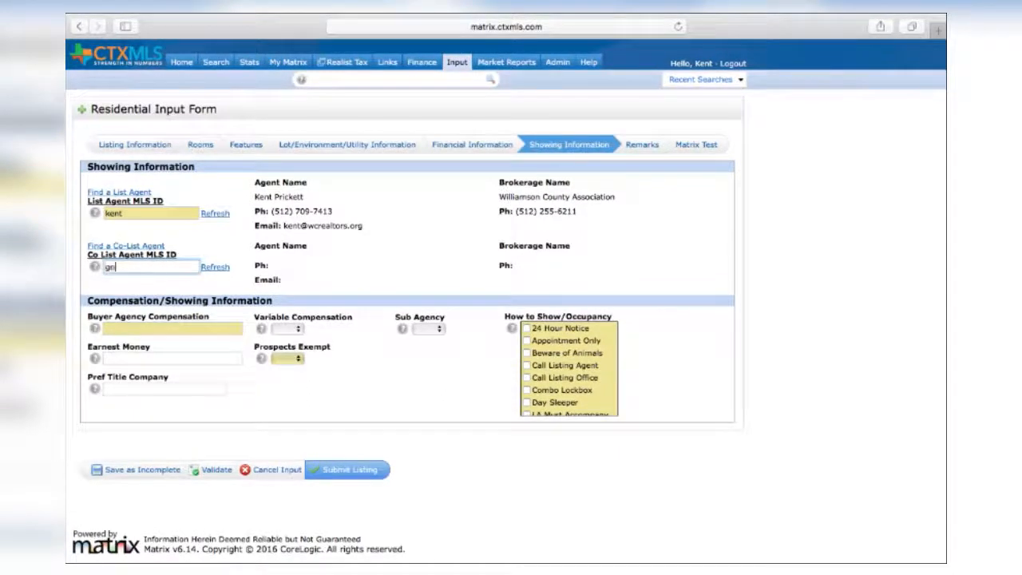
pyautogui.click(214, 269)
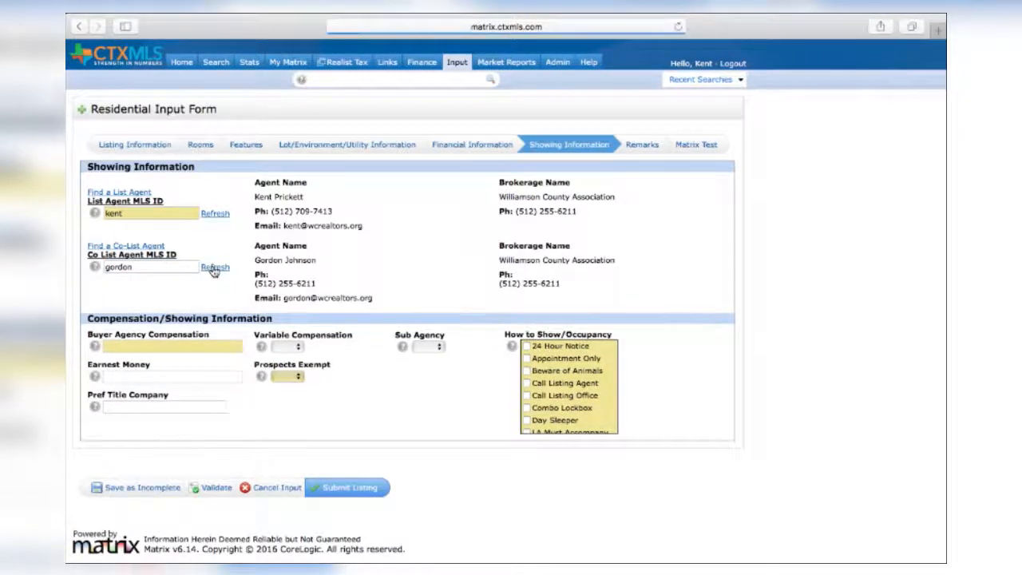
pyautogui.click(137, 268)
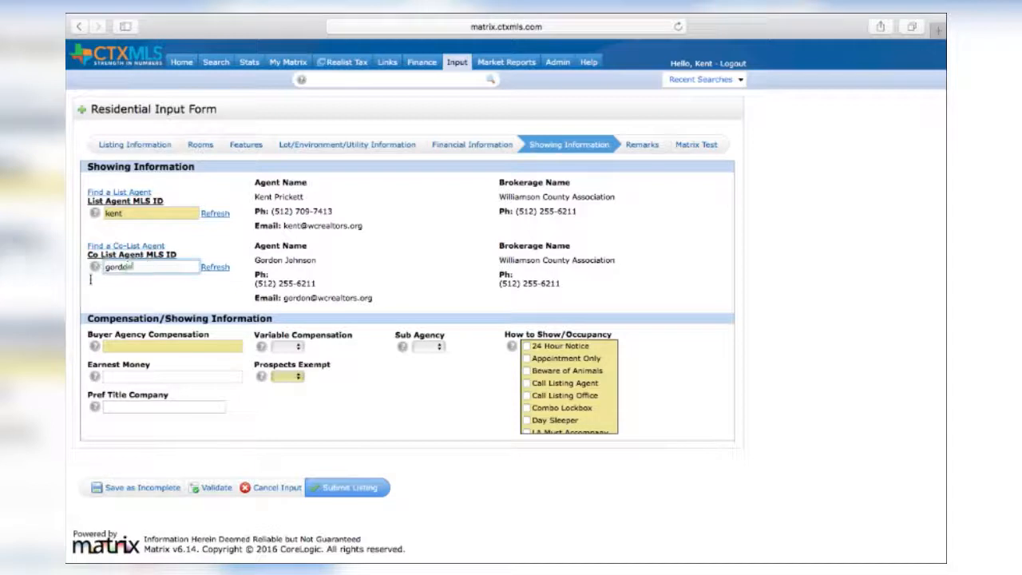
pyautogui.press('BackSpace')
pyautogui.press('BackSpace')
pyautogui.press('BackSpace')
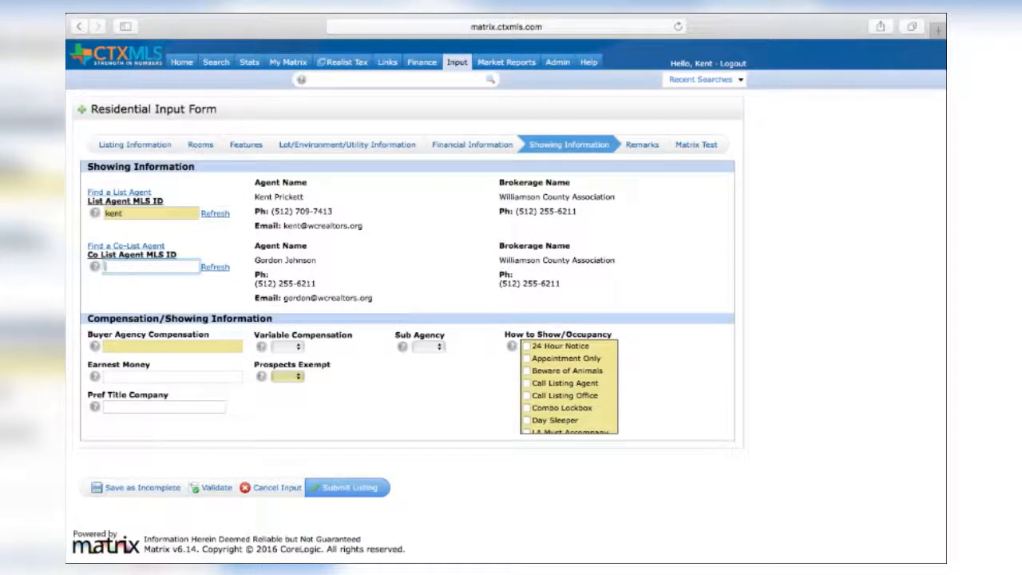
# Step: Search for the co-list agent by first and last name and fill the form with the J.B. Goodwin REALTORS record
pyautogui.click(137, 246)
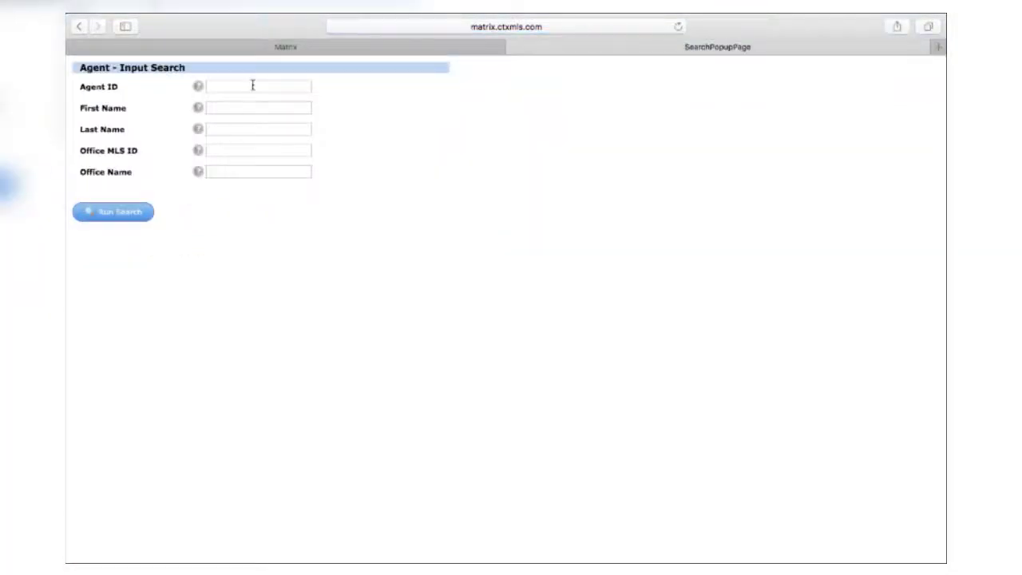
pyautogui.click(251, 107)
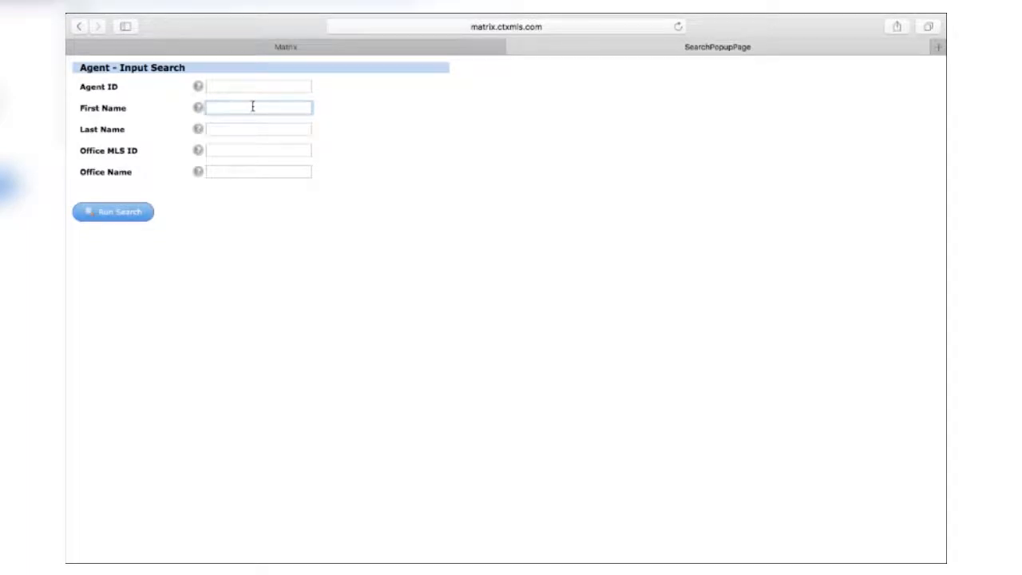
pyautogui.write('jack')
pyautogui.press('Tab')
pyautogui.write('st')
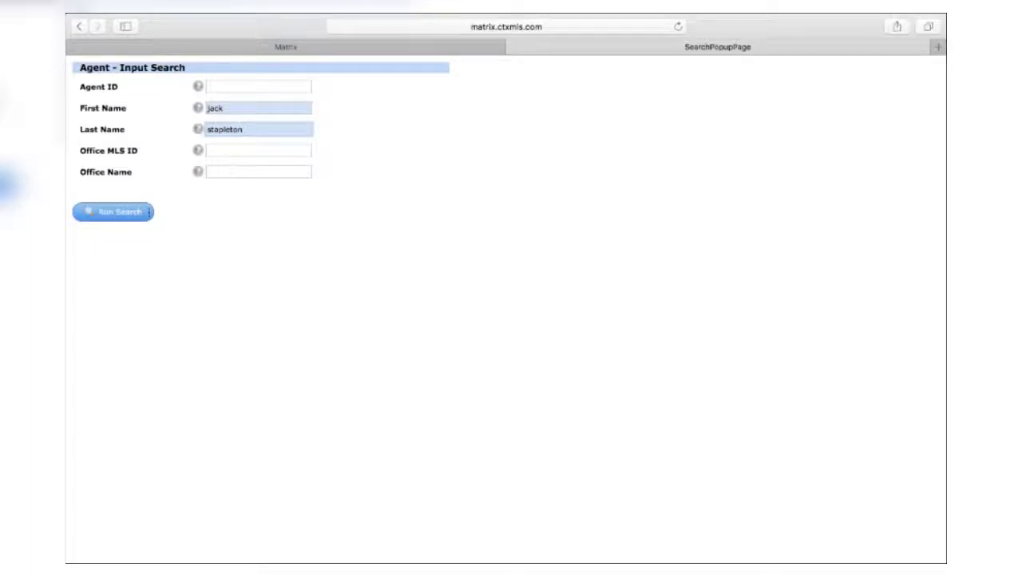
pyautogui.click(118, 214)
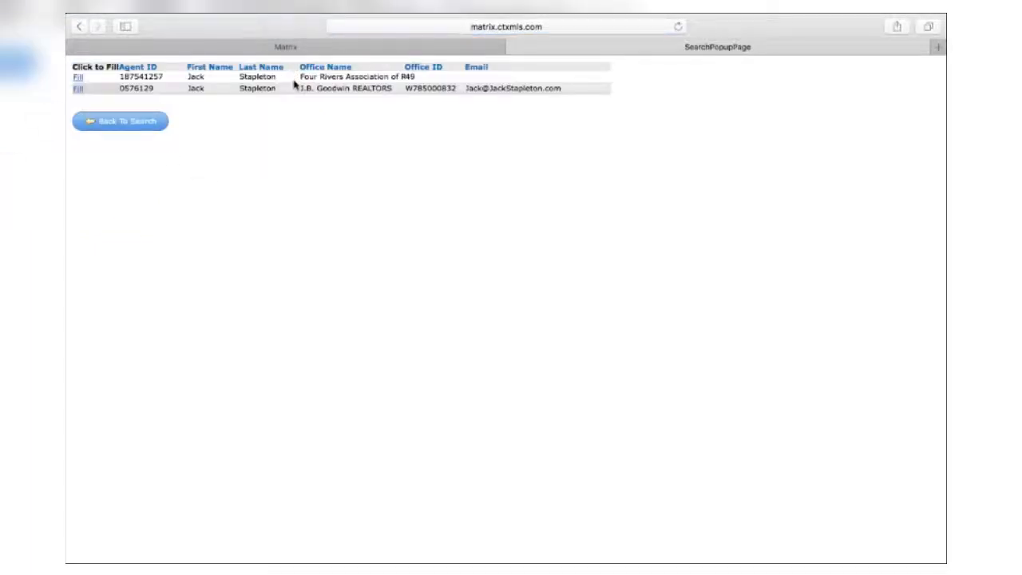
pyautogui.click(78, 90)
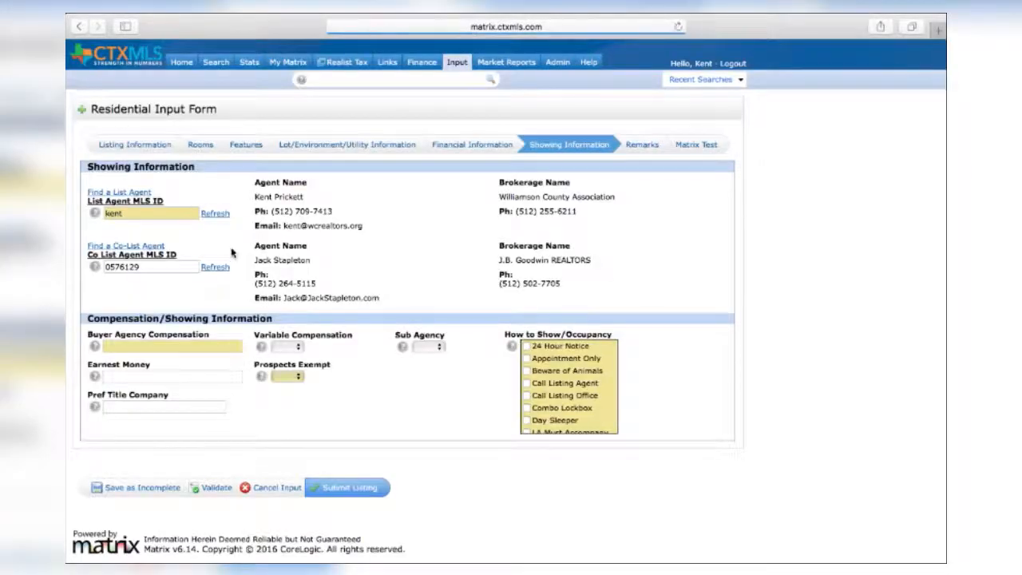
# Step: Set Buyer Agency Compensation to 3%, with Variable Compensation and Sub Agency both set to No
pyautogui.click(180, 345)
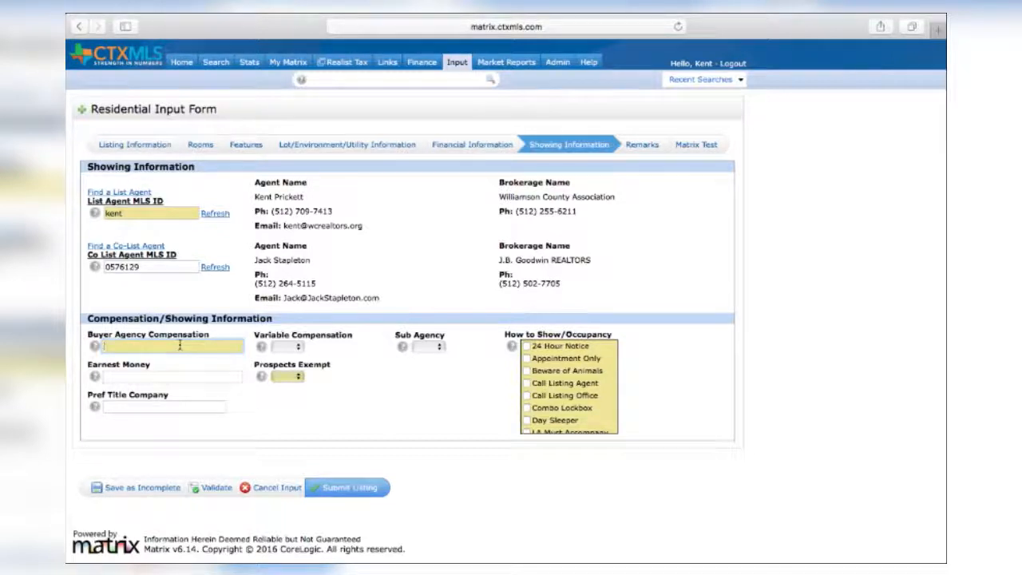
pyautogui.write('3%')
pyautogui.press('Tab')
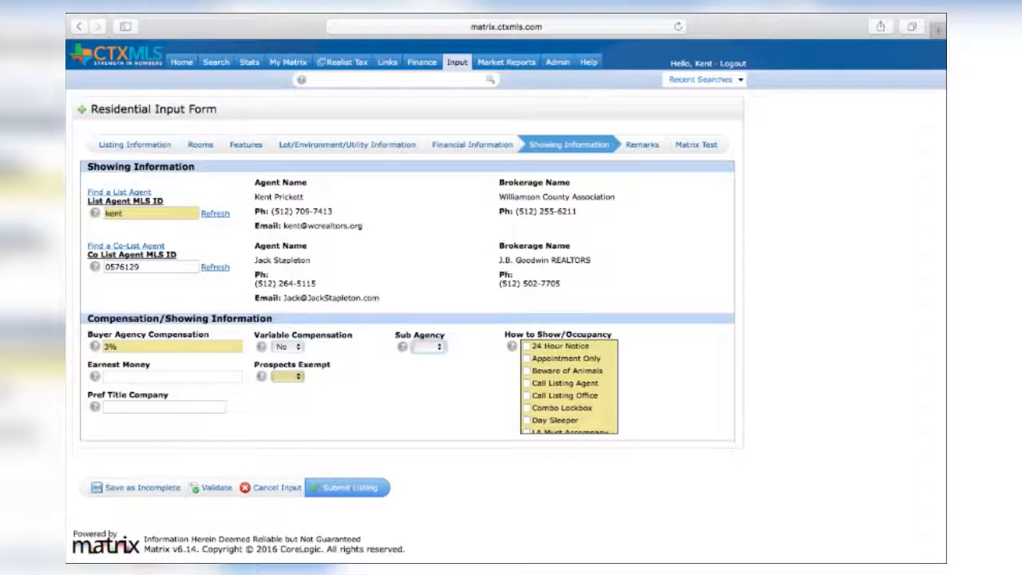
pyautogui.click(167, 376)
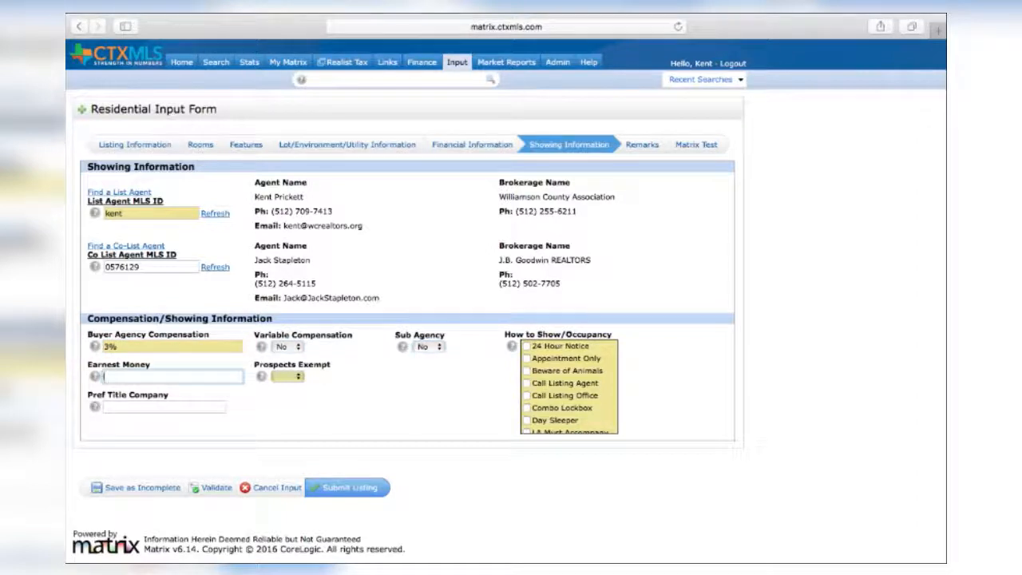
# Step: Read the help for the Prospects Exempt field and set Prospects Exempt to No
pyautogui.click(263, 376)
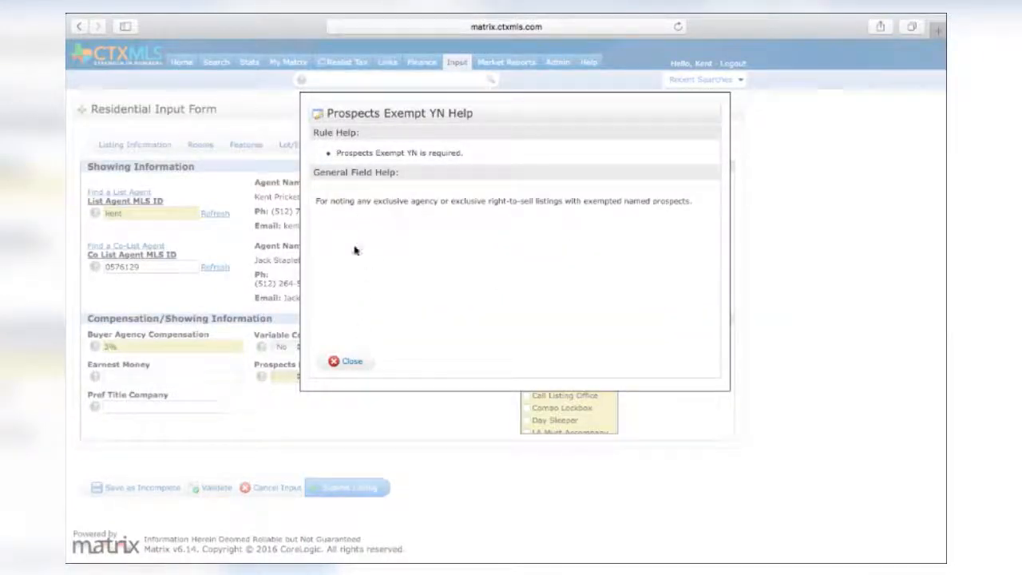
pyautogui.click(348, 364)
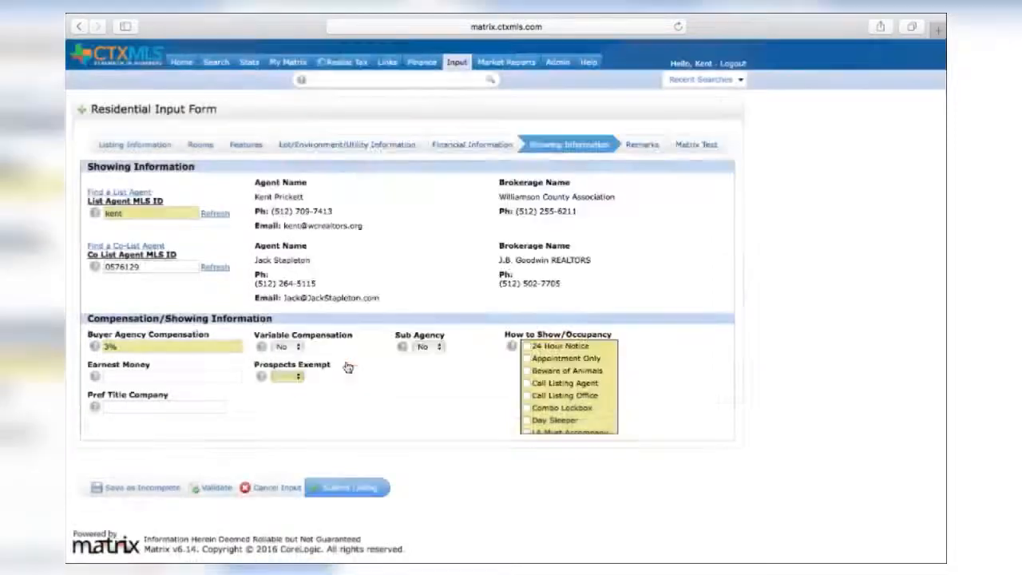
pyautogui.click(279, 377)
pyautogui.click(283, 401)
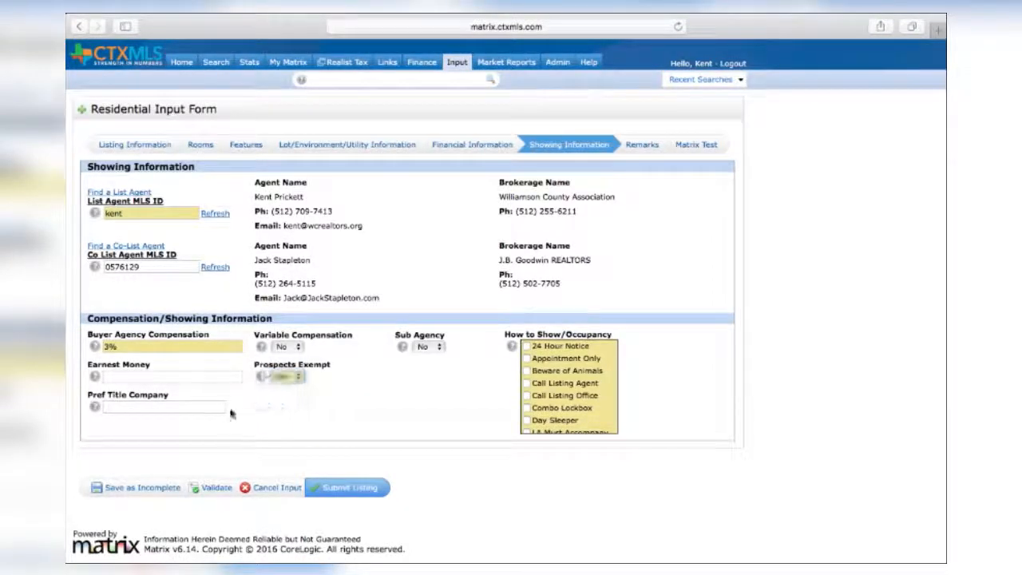
pyautogui.click(187, 375)
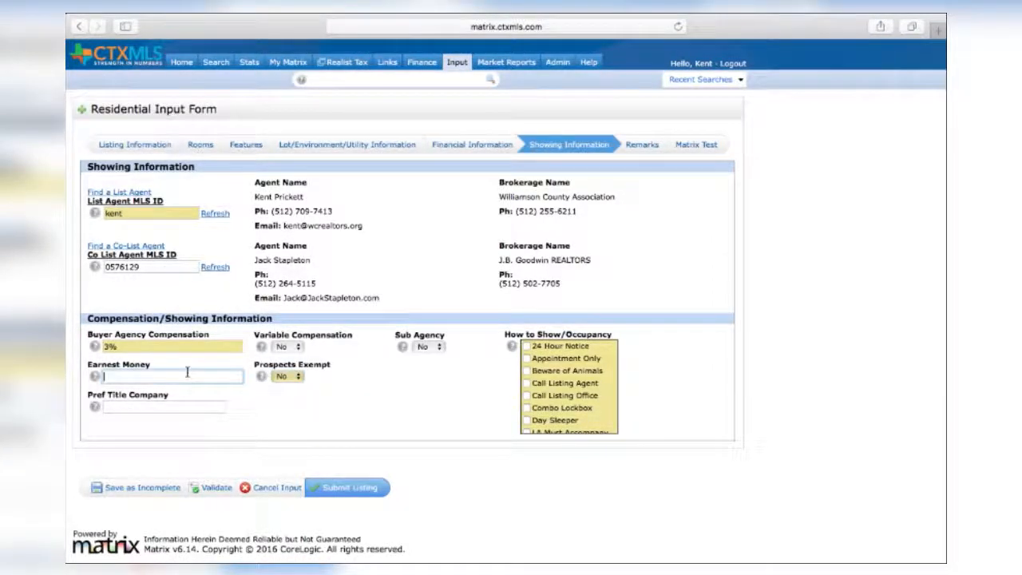
# Step: Select Appointment Only, Beware of Animals and Combo Lockbox as How to Show/Occupancy options
pyautogui.click(581, 358)
pyautogui.click(565, 371)
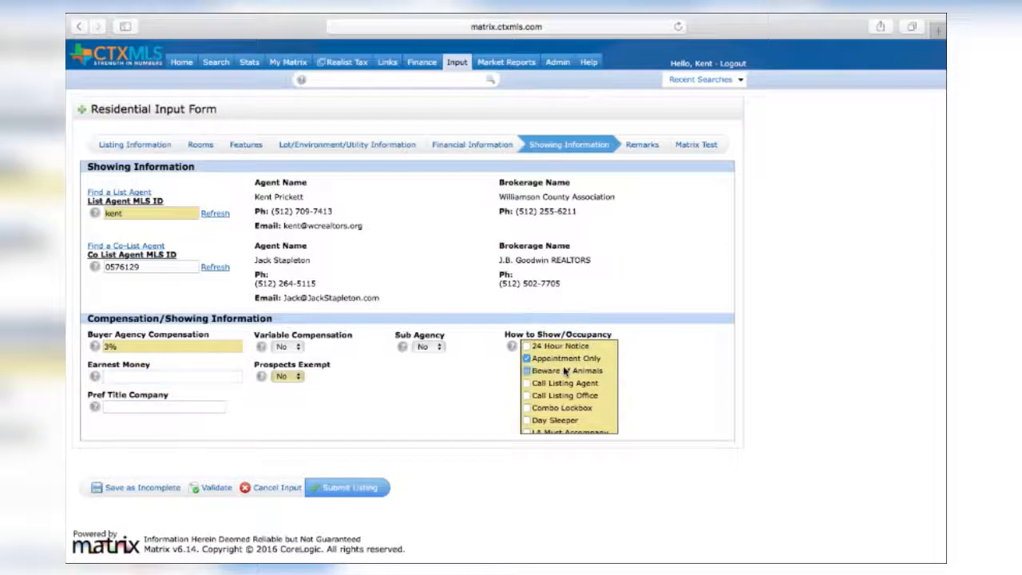
pyautogui.scroll(-2, 565, 372)
pyautogui.rightClick(581, 361)
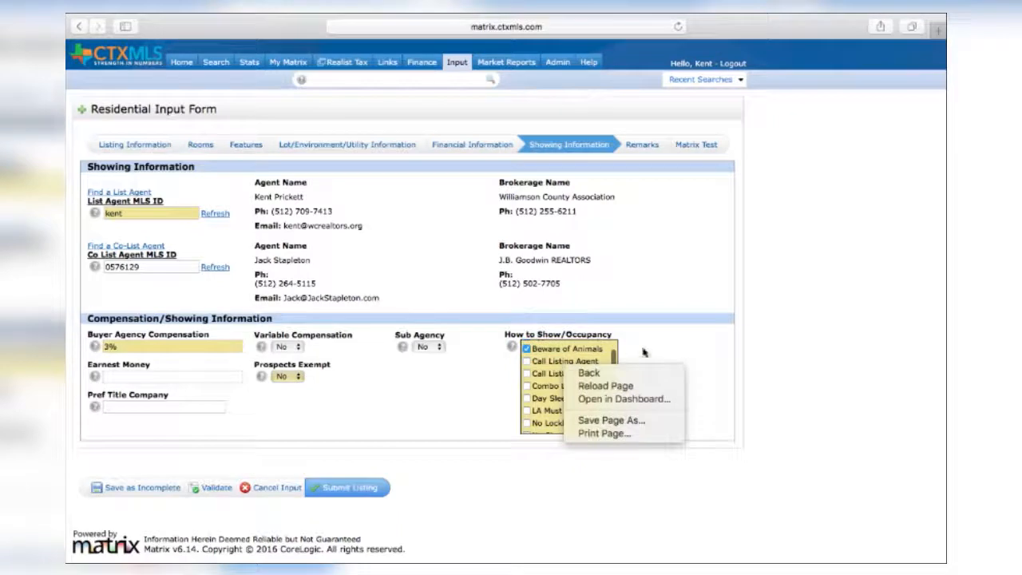
pyautogui.click(674, 339)
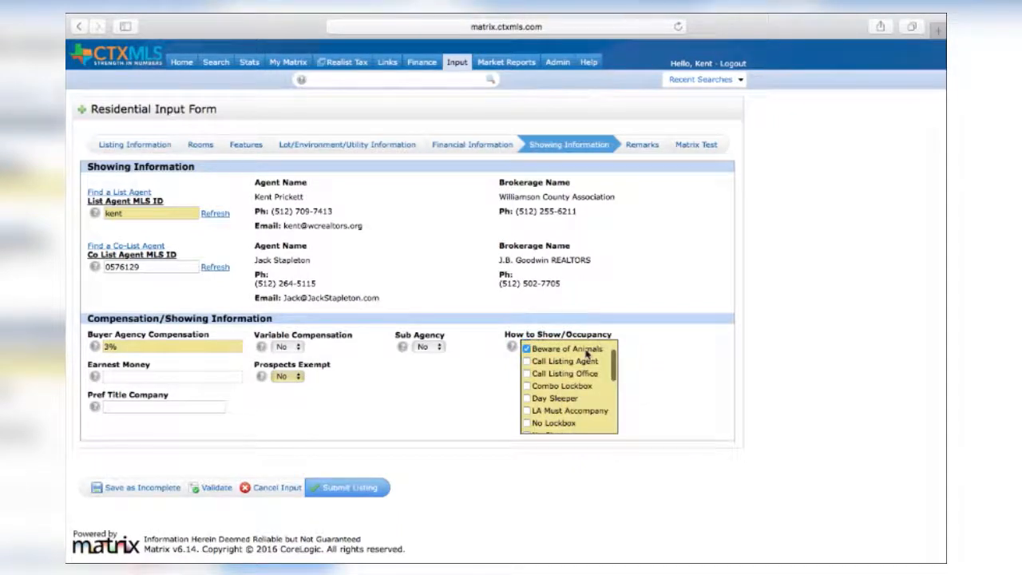
pyautogui.click(563, 387)
# Step: Add Pets, Showing Service, SUPRA Lockbox and Call First-Go to the How to Show/Occupancy selections
pyautogui.scroll(-5, 557, 401)
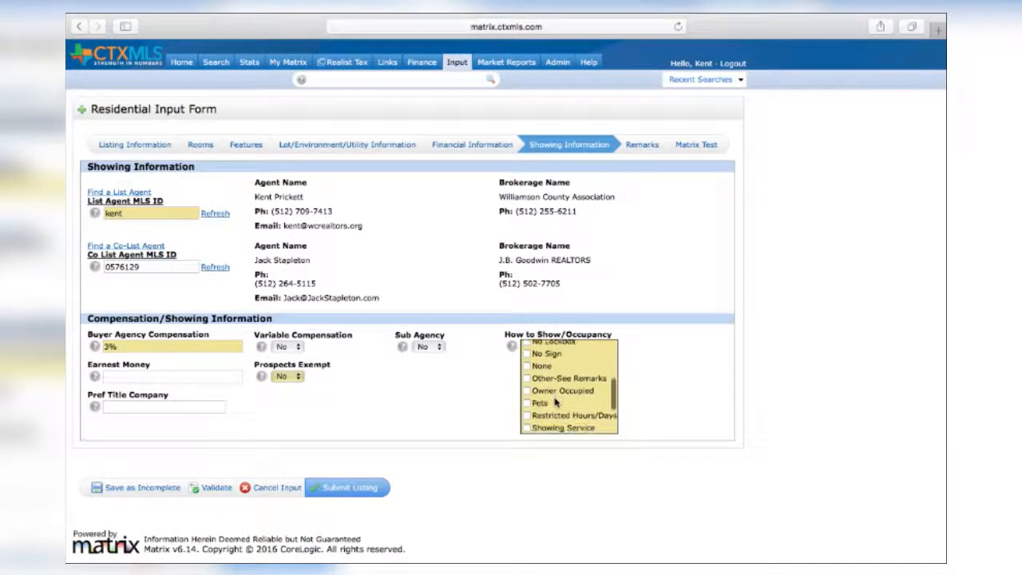
pyautogui.click(528, 403)
pyautogui.scroll(-3, 582, 393)
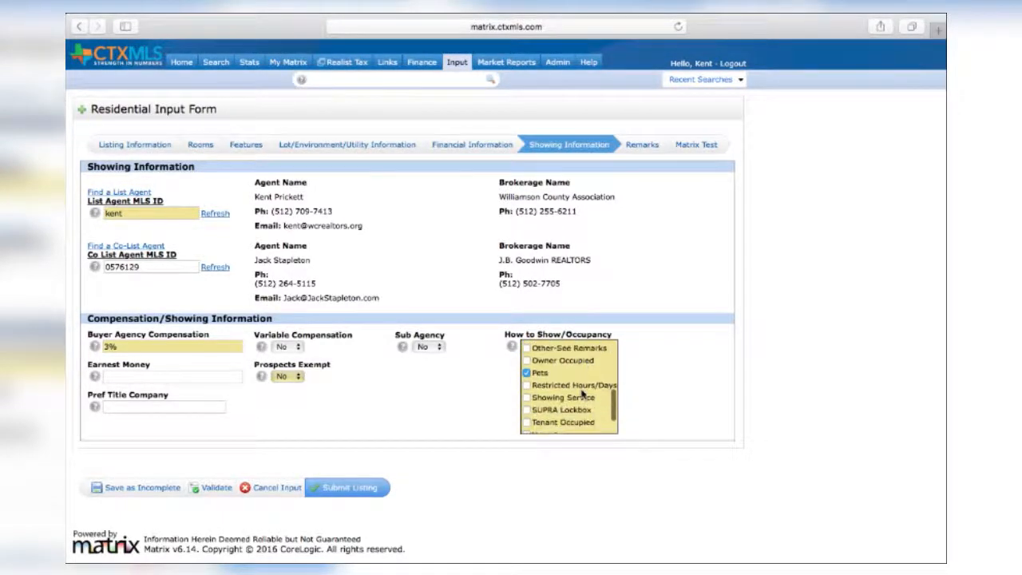
pyautogui.click(577, 398)
pyautogui.scroll(-1, 572, 405)
pyautogui.click(573, 405)
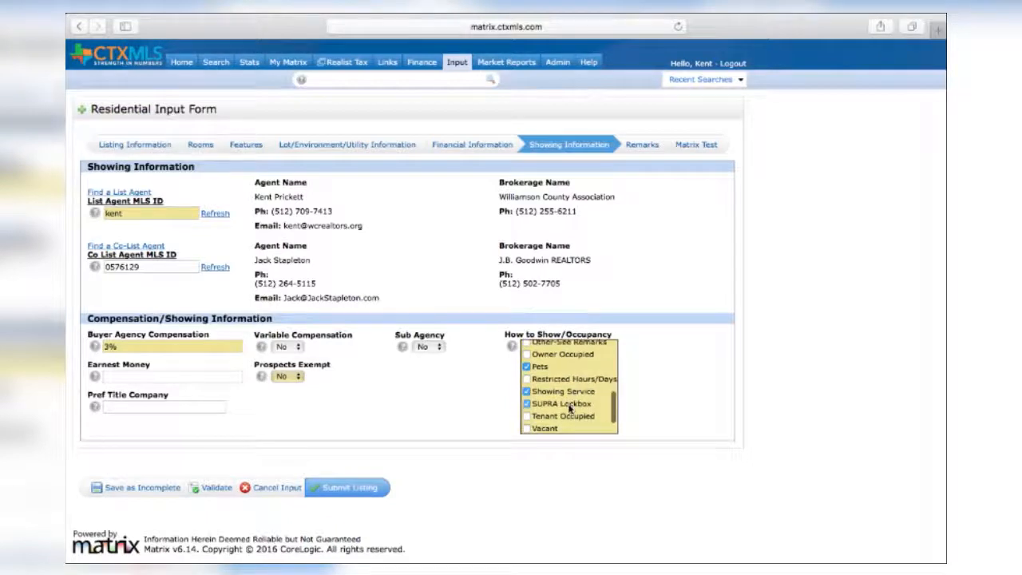
pyautogui.scroll(-3, 569, 411)
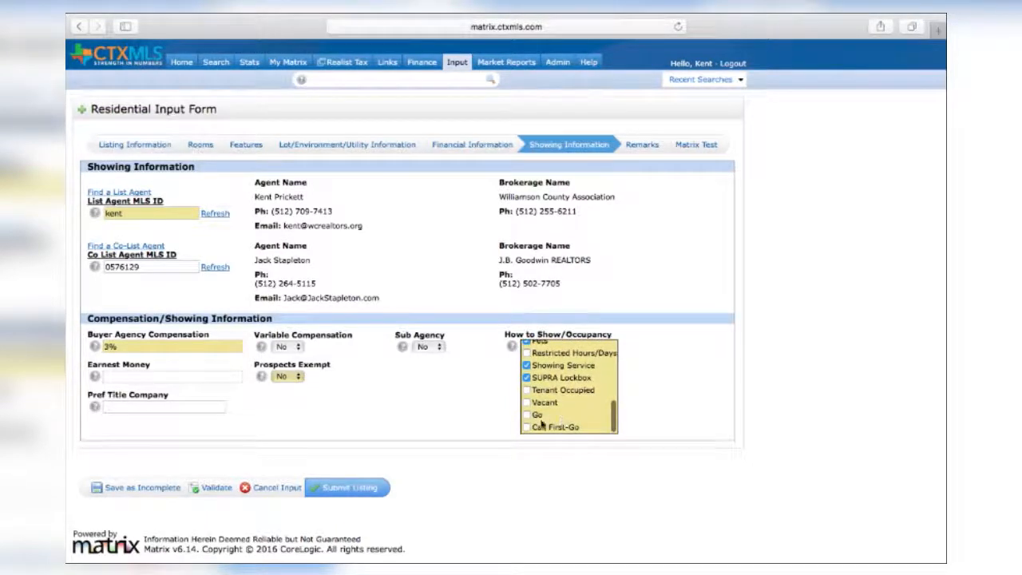
pyautogui.click(543, 428)
pyautogui.scroll(10, 560, 416)
pyautogui.scroll(-10, 561, 416)
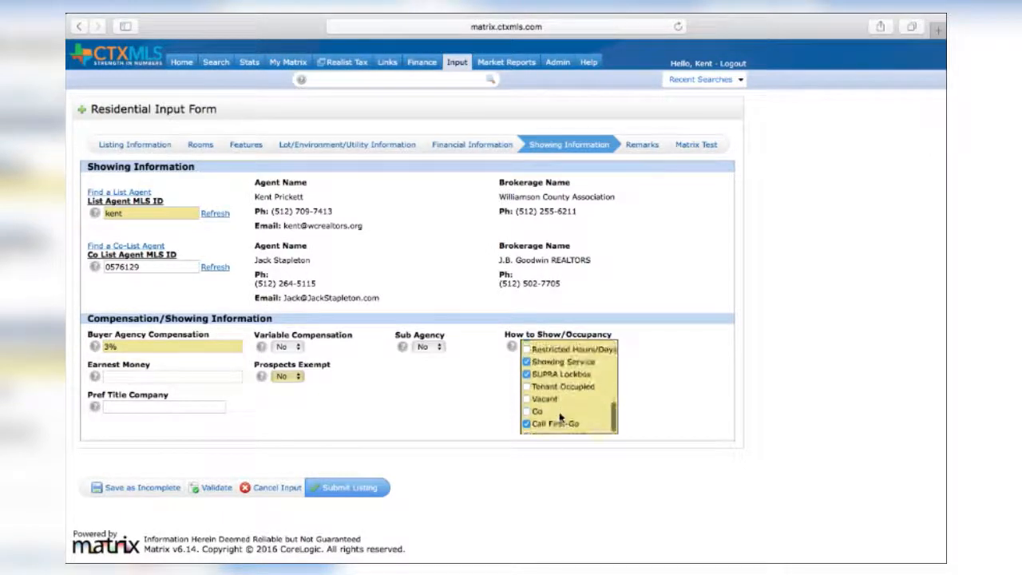
# Step: In the Remarks section, set IDX Opt In, Display on Internet, Display Address, Allow AVM and Allow Comment to Yes
pyautogui.click(637, 150)
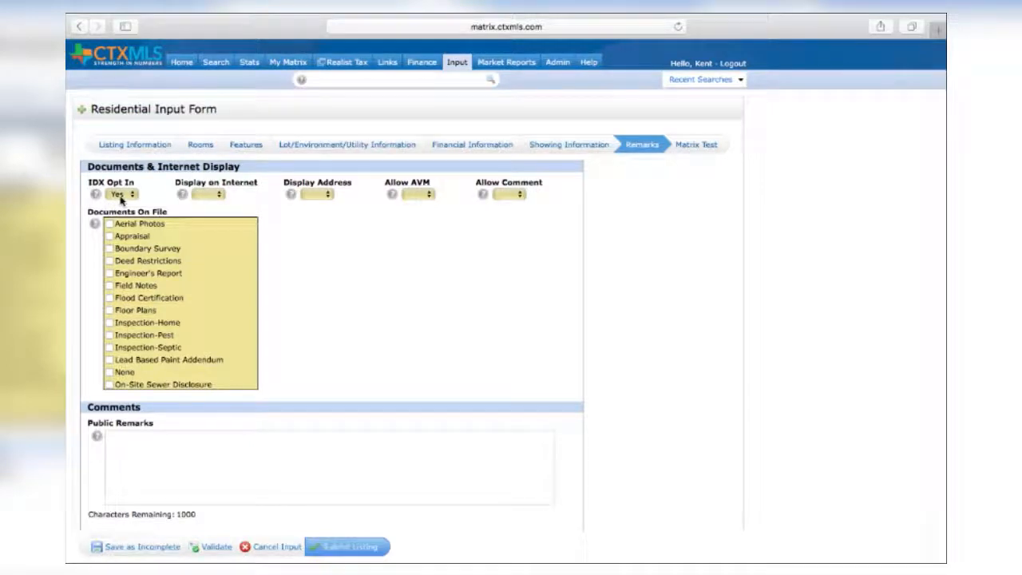
pyautogui.click(206, 194)
pyautogui.click(208, 210)
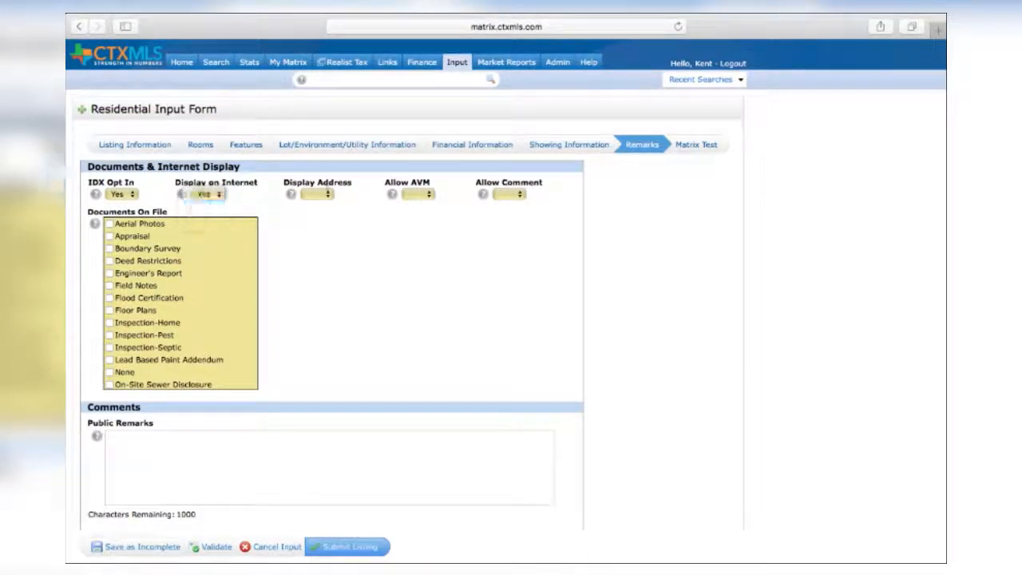
pyautogui.click(317, 195)
pyautogui.click(318, 206)
pyautogui.click(411, 194)
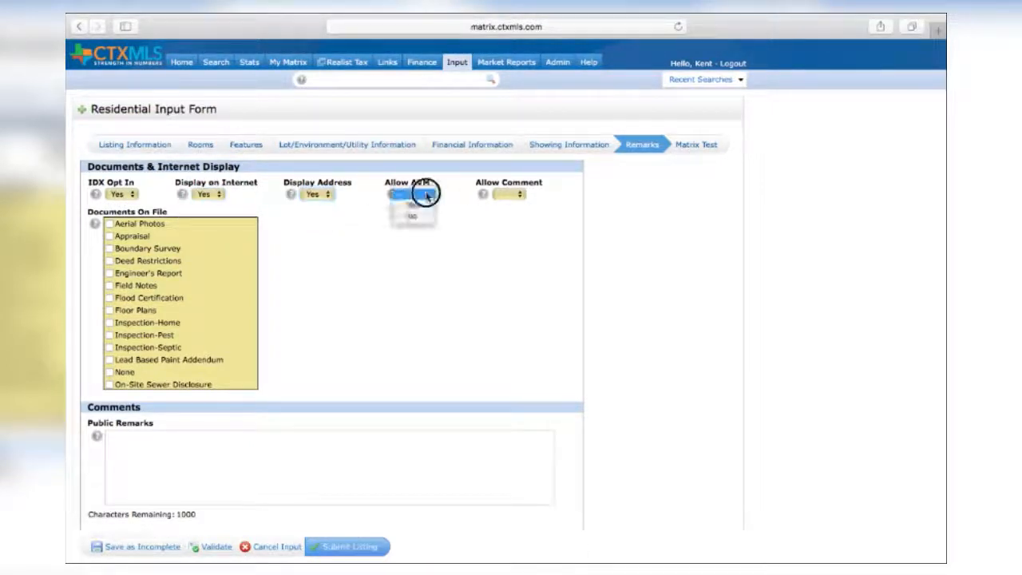
pyautogui.click(407, 206)
pyautogui.click(522, 196)
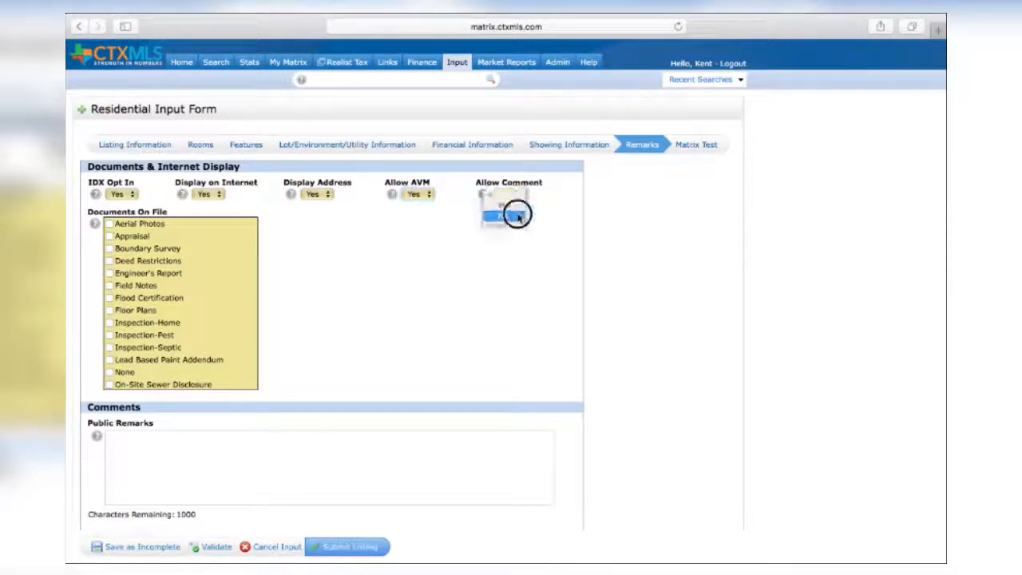
pyautogui.click(500, 209)
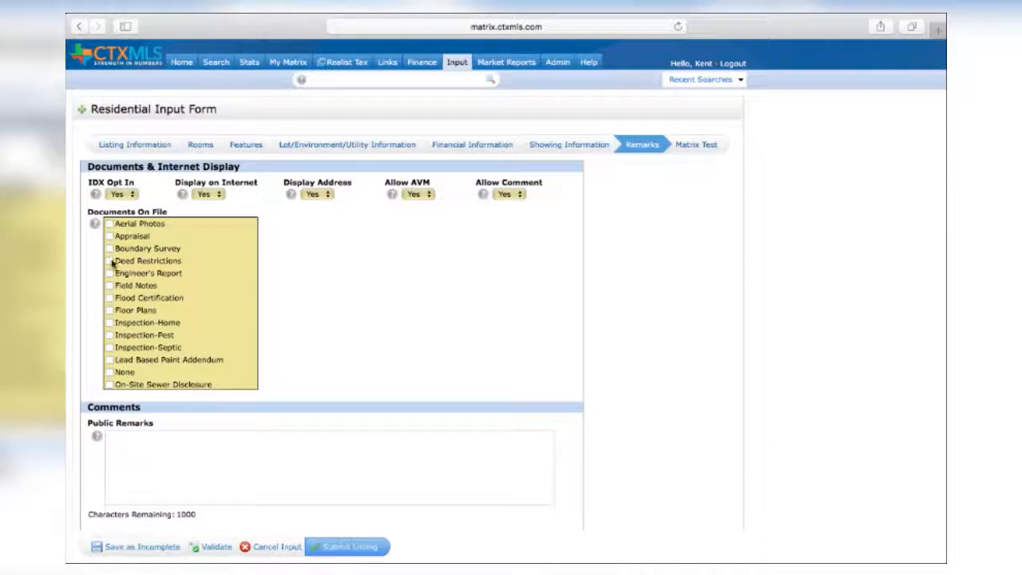
# Step: Mark Deed Restrictions, Engineer's Report, Floor Plans, Seller's Disclosure, Subdivision Restrictions and Survey as Documents On File
pyautogui.click(109, 261)
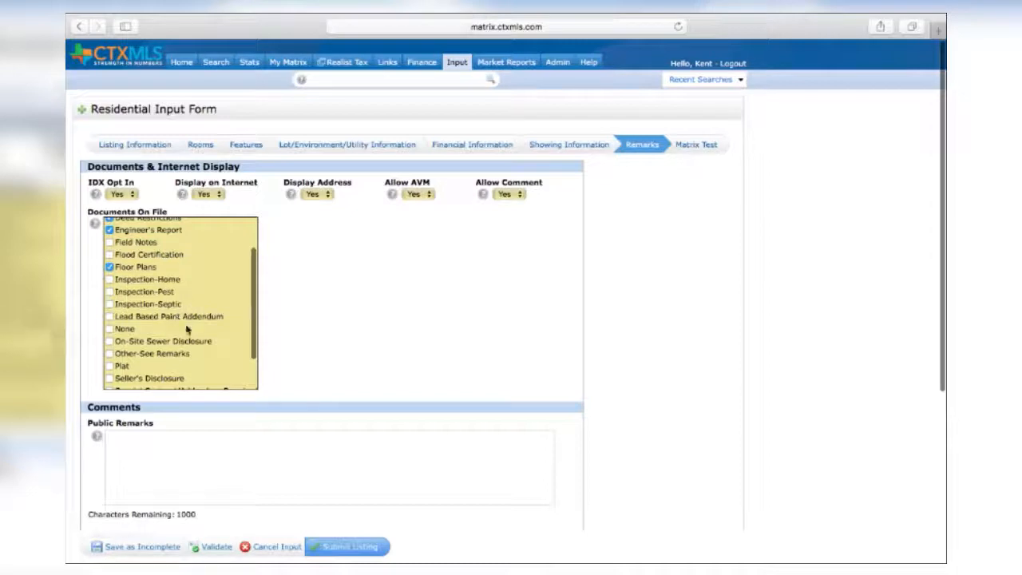
pyautogui.scroll(-3, 185, 342)
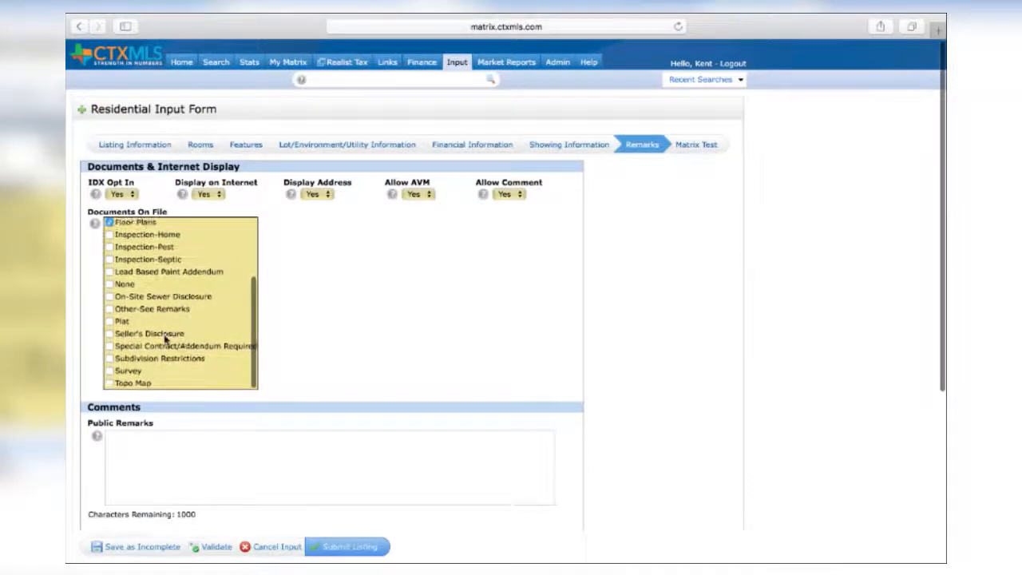
pyautogui.click(171, 335)
pyautogui.click(182, 357)
pyautogui.click(130, 370)
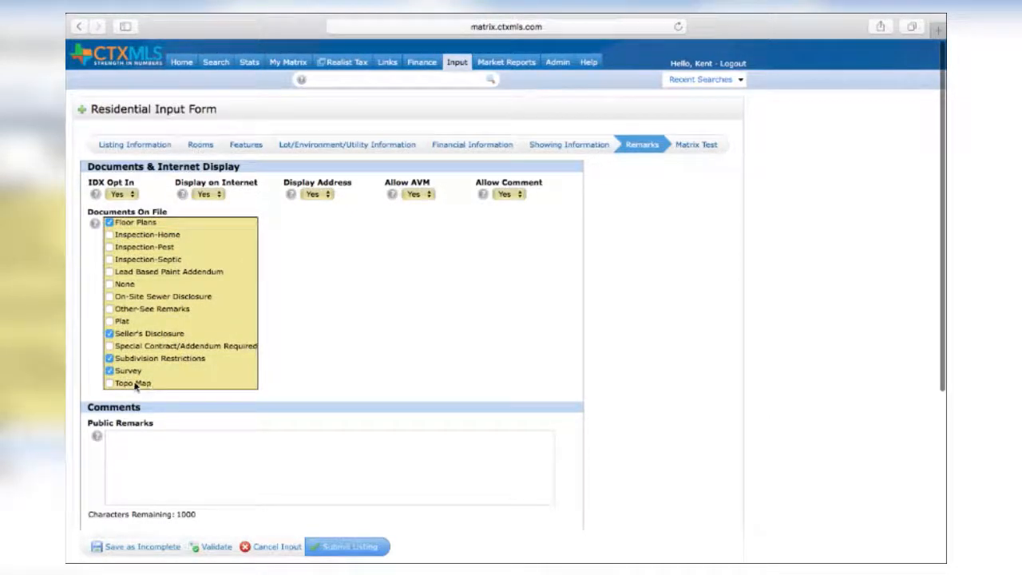
# Step: Enter "This is where you type comments that will be shown on REALTOR.com and the public IDX portals!" as the Public Remarks
pyautogui.click(169, 441)
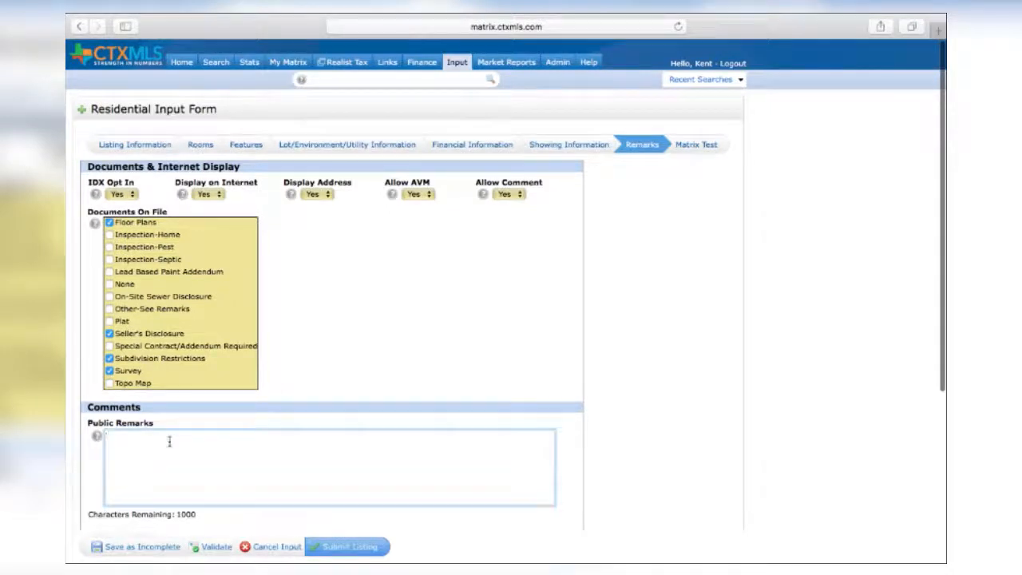
pyautogui.write('This is a whwhere you t')
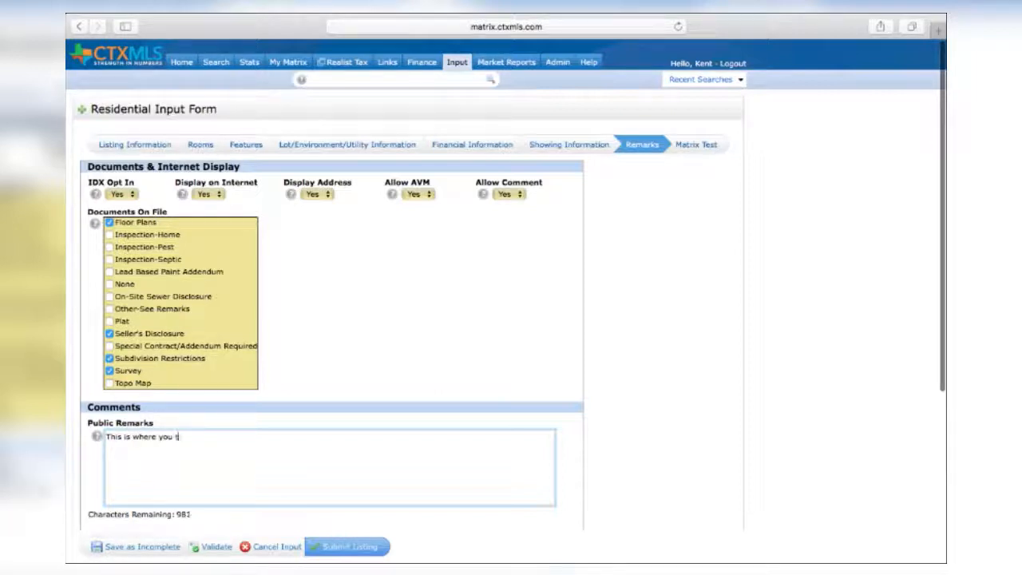
pyautogui.write('ype comment')
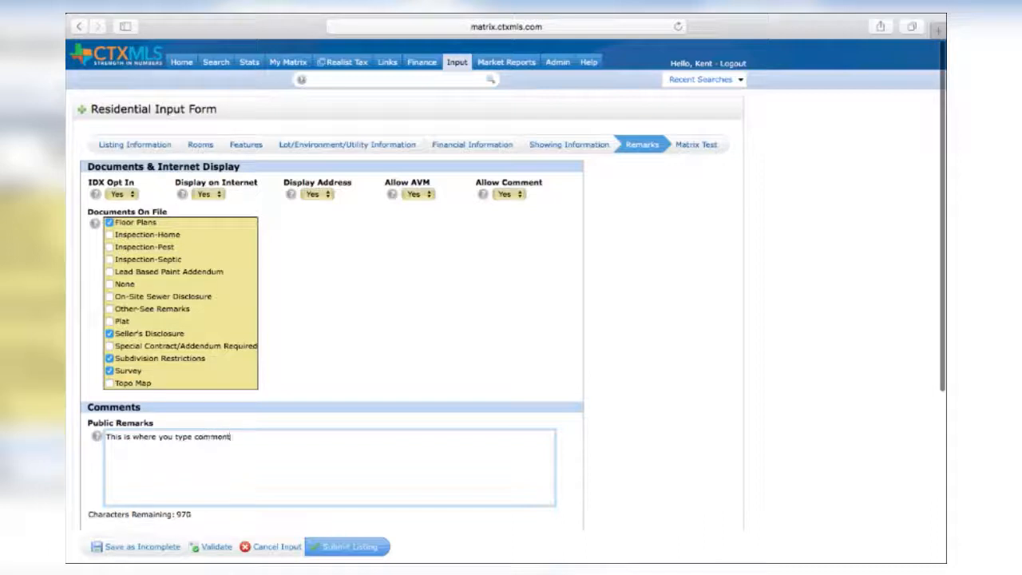
pyautogui.write('s that n')
pyautogui.press('BackSpace')
pyautogui.write('will be shown')
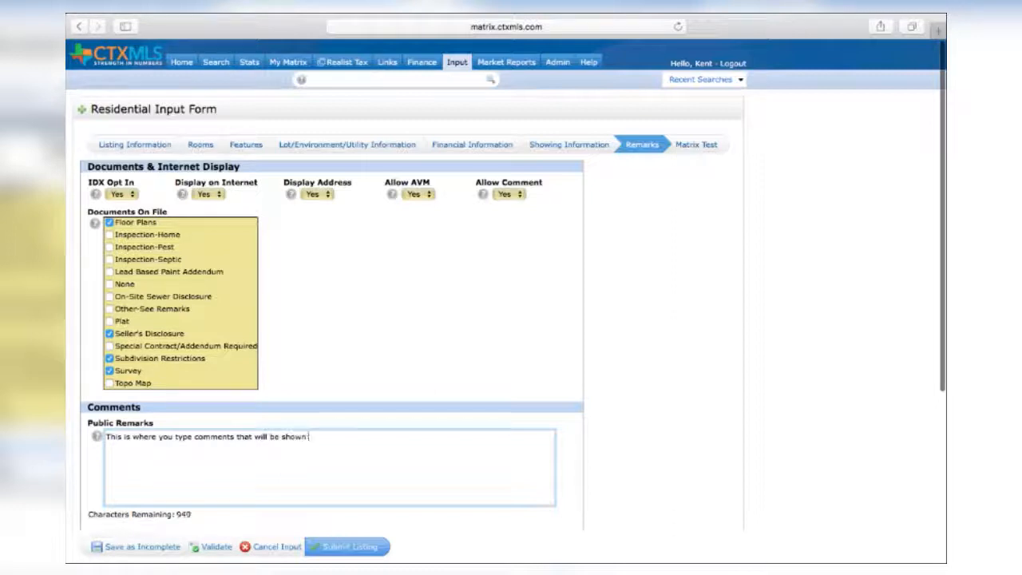
pyautogui.write(' on REALTOR.com and the public IDX portals!')
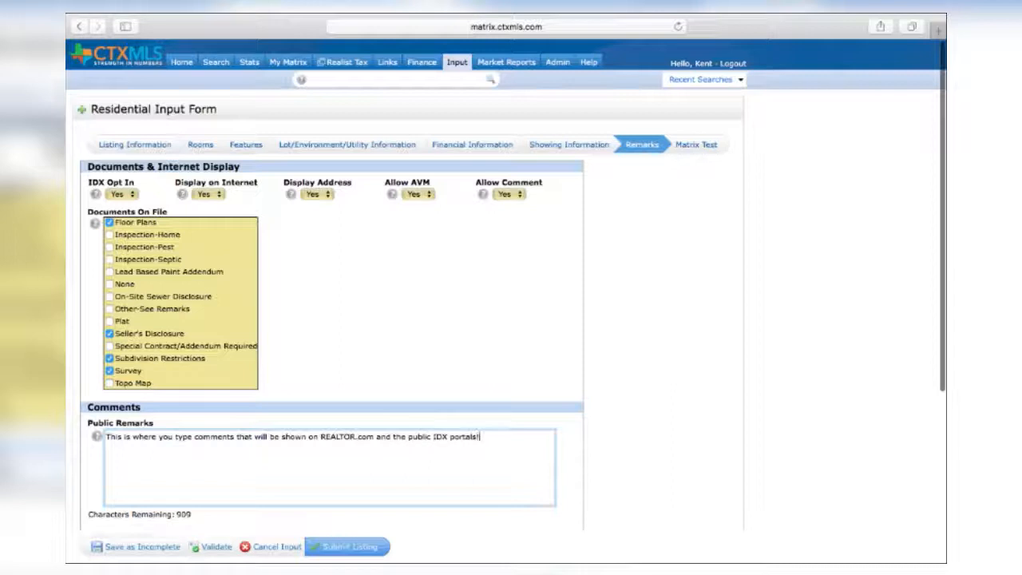
# Step: Start the Agent Remarks with "This is where you type private comments to other agents."
pyautogui.scroll(-5, 331, 319)
pyautogui.click(165, 413)
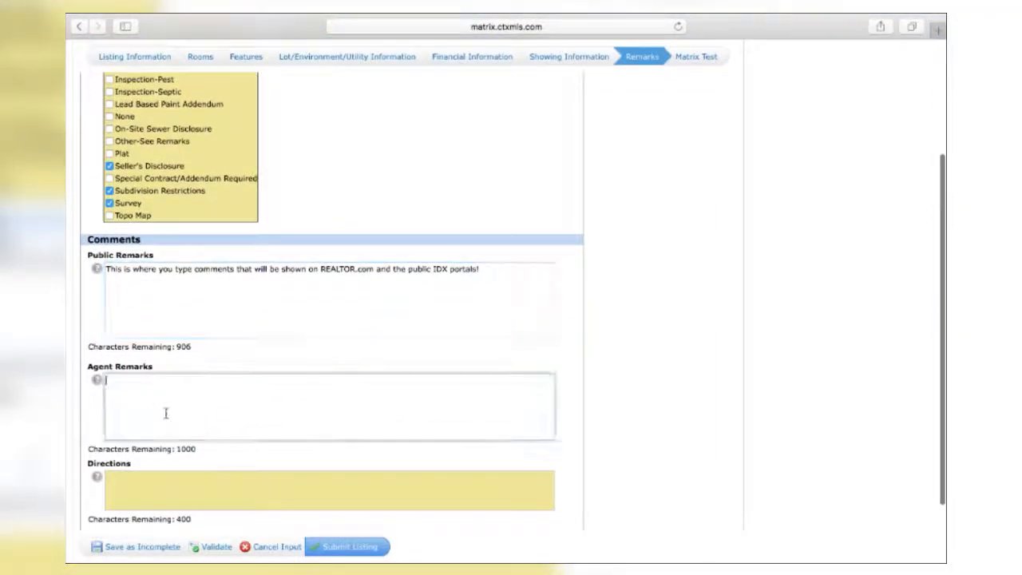
pyautogui.write('This is where you ')
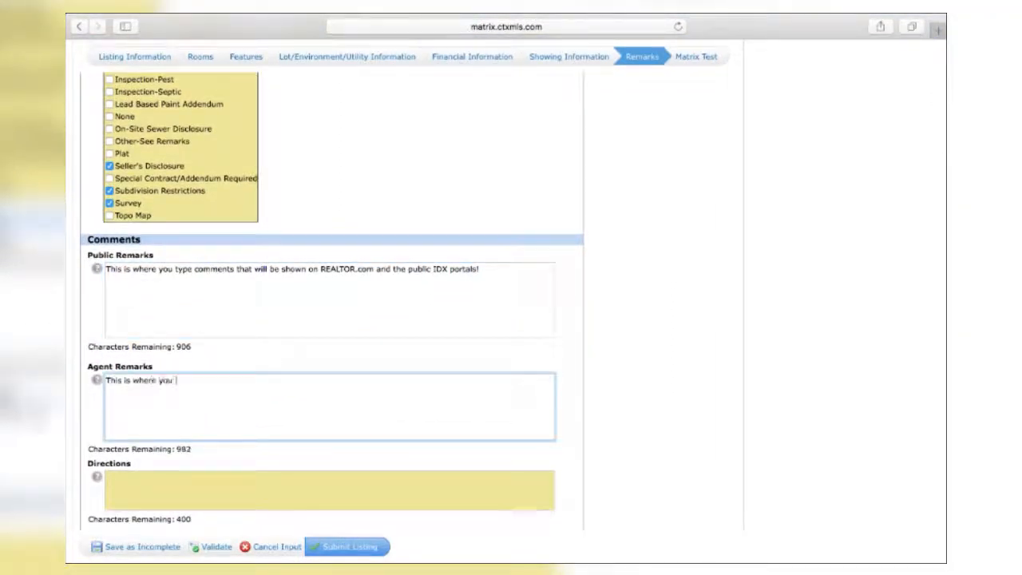
pyautogui.write('type ')
pyautogui.write('priv')
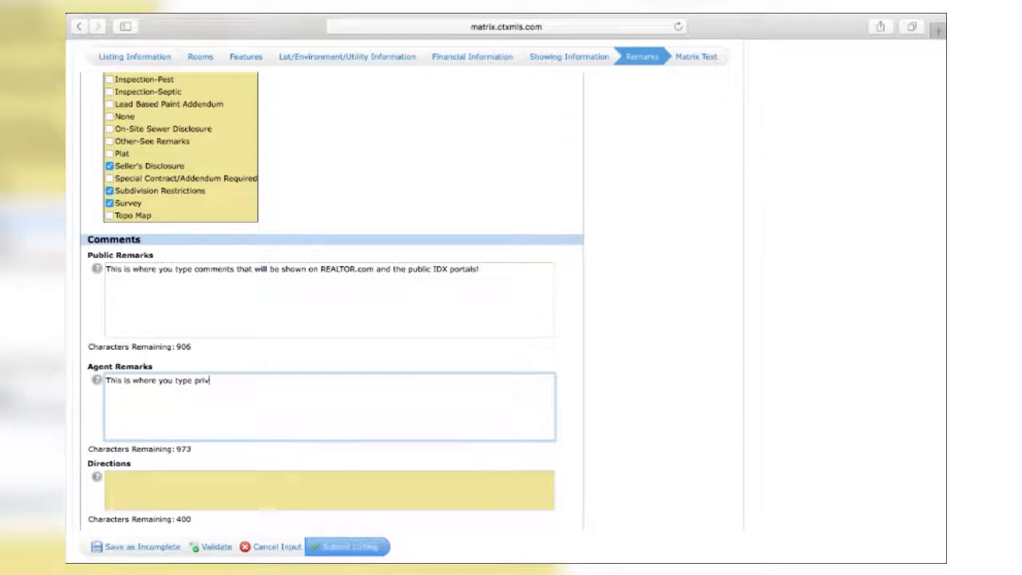
pyautogui.write('ate comments to the')
pyautogui.press('BackSpace')
pyautogui.press('BackSpace')
pyautogui.press('BackSpace')
pyautogui.write('other agents.  ')
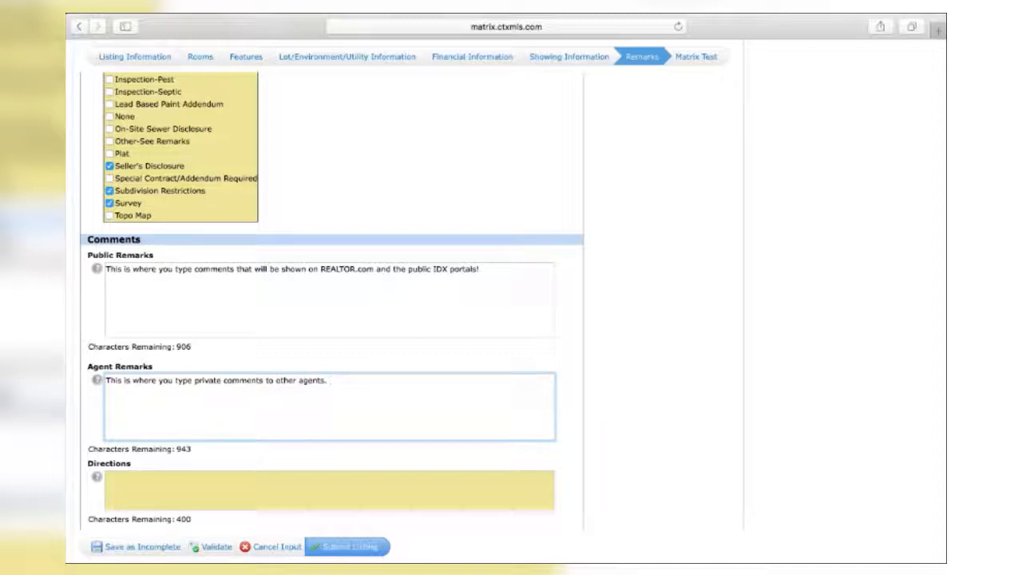
# Step: Add "For example, owners have a dog that is very excited to see visitors. He will bark but is harmless." to the Agent Remarks
pyautogui.write('For example, owners have ')
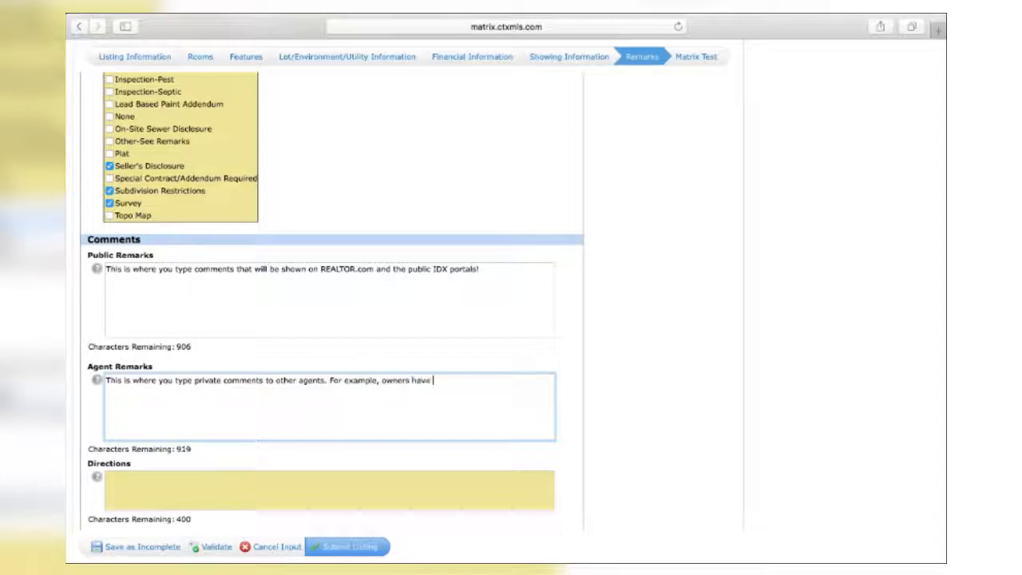
pyautogui.write('a dog that is very excited to see ')
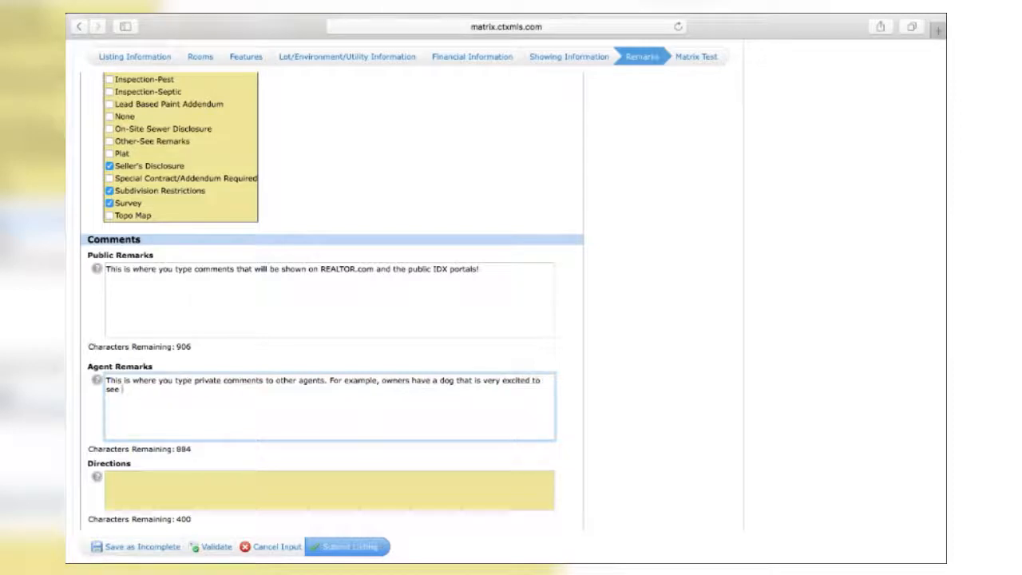
pyautogui.write('visitors. He will bark')
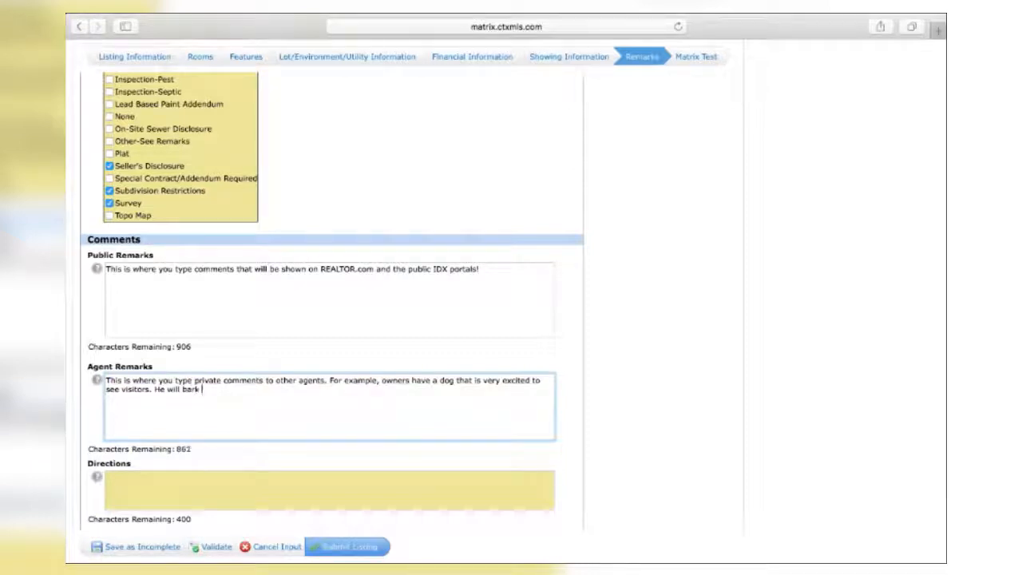
pyautogui.write('but is harmless.')
# Step: Begin the Directions with "This is where you enter detailed directions to find the home. From 183N, take North Bell Blvd."
pyautogui.press('Tab')
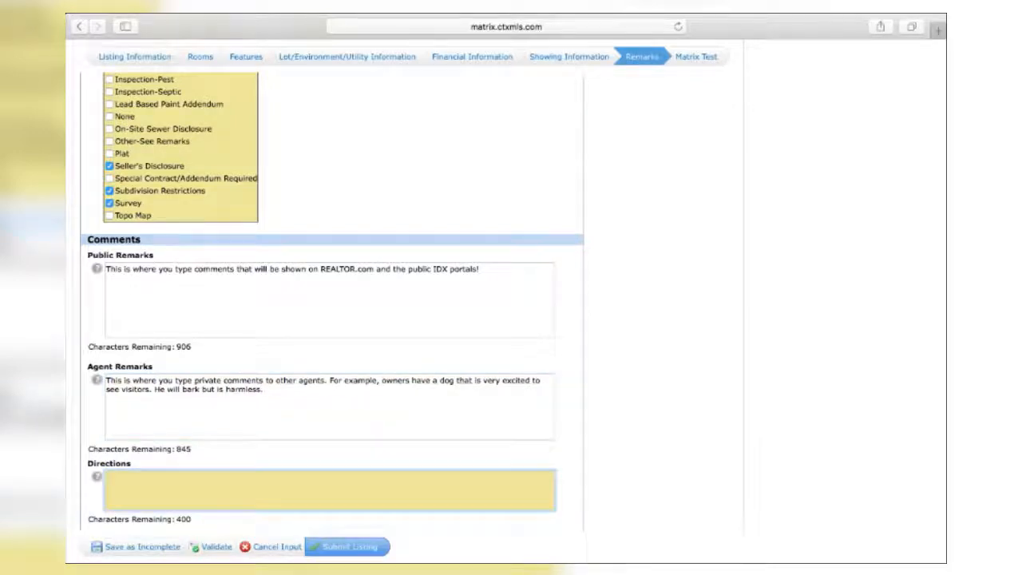
pyautogui.write('This is where')
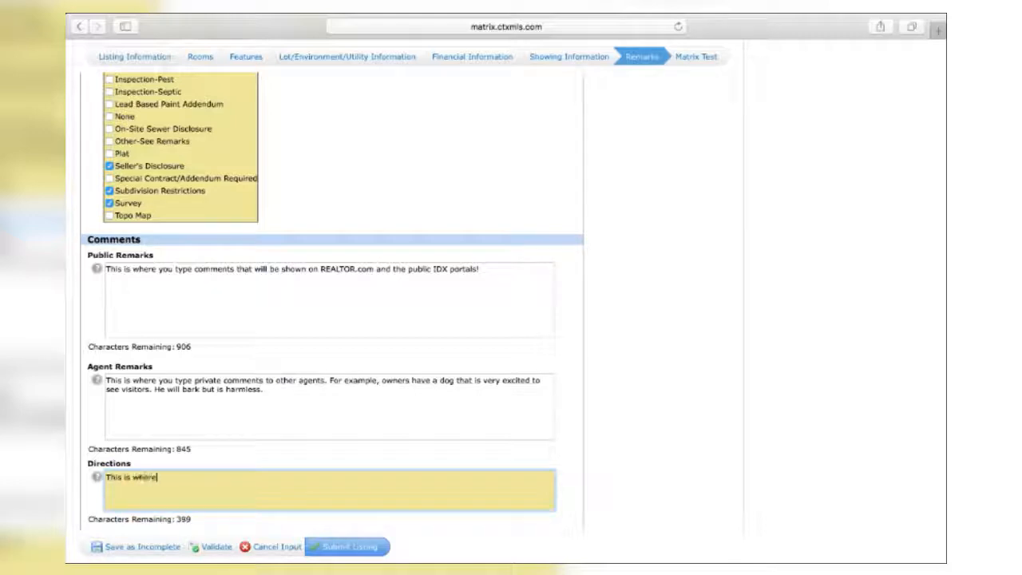
pyautogui.write(' we seed dire')
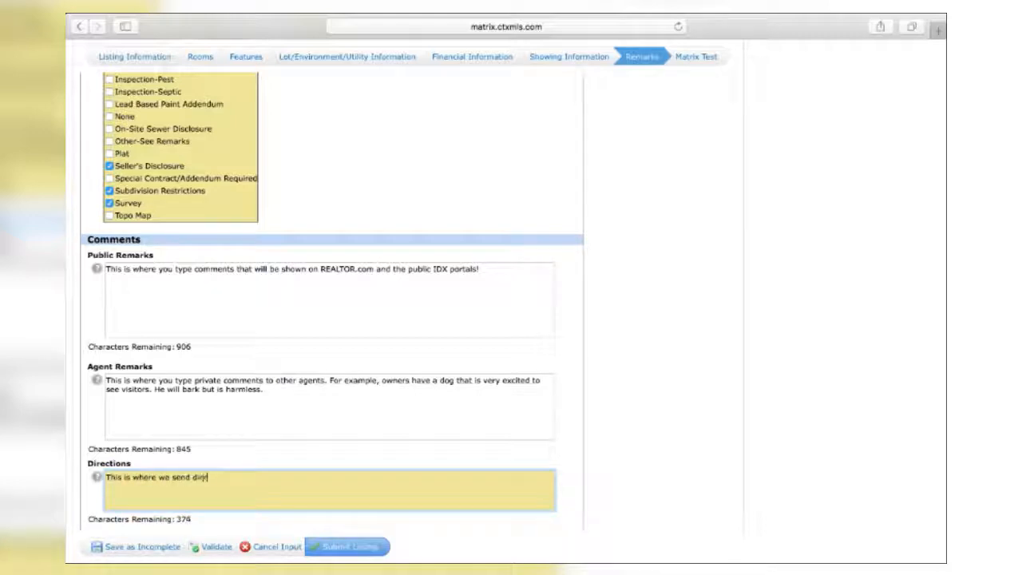
pyautogui.press('BackSpace')
pyautogui.press('BackSpace')
pyautogui.press('BackSpace')
pyautogui.press('BackSpace')
pyautogui.press('BackSpace')
pyautogui.press('BackSpace')
pyautogui.press('BackSpace')
pyautogui.press('BackSpace')
pyautogui.write('you enter detailed directions to find the home. From 183N, take North Bell Blvd.')
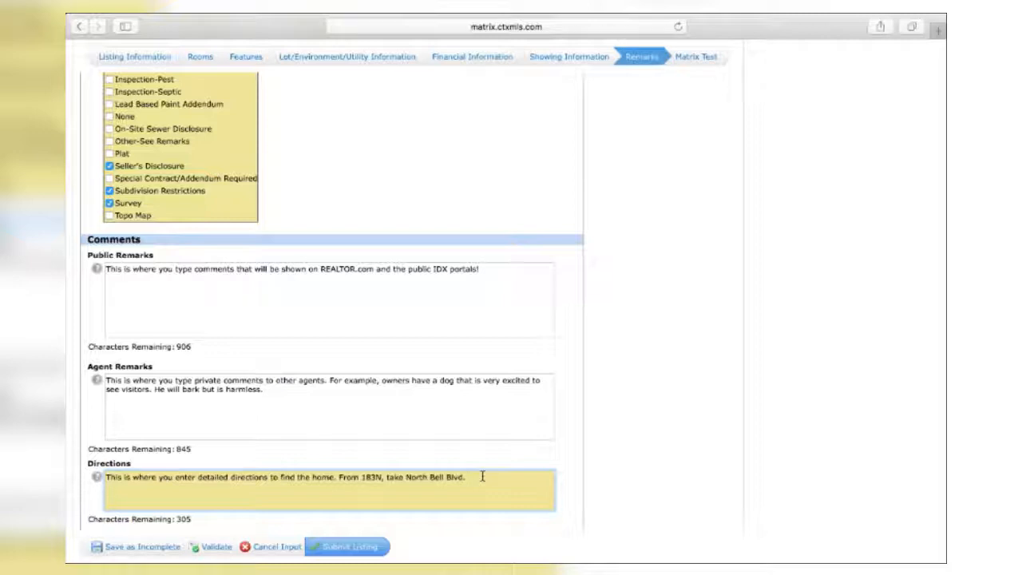
# Step: Continue the Directions with "Turn left onto West Park Street. Turn left onto Blue Jay, street becomes Colby Lane, and home is on the right!"
pyautogui.write('Turn left onto West Park Street. Turn left onto Blue Jay, street becomes Colby Lane, and home is on the right!')
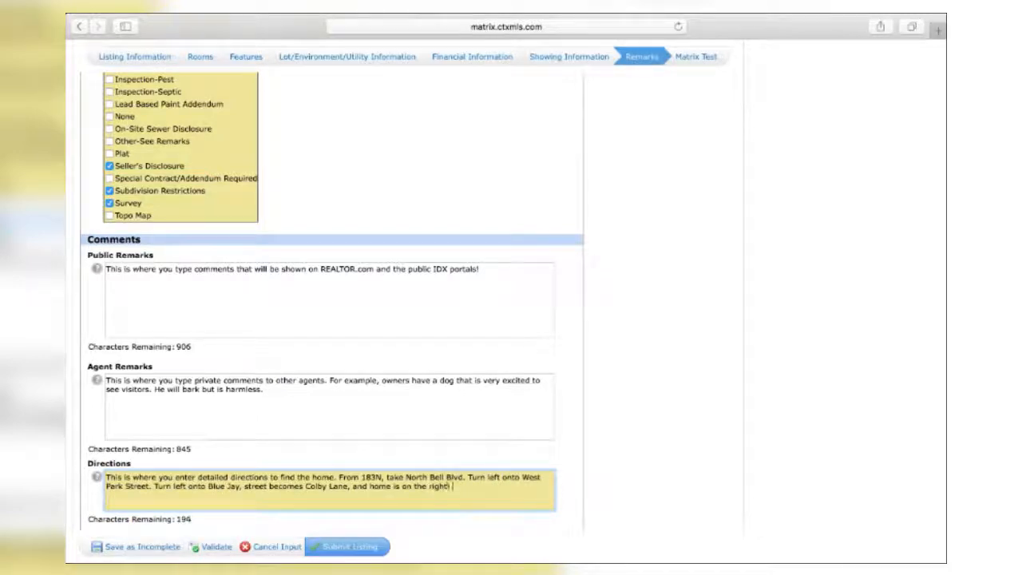
pyautogui.scroll(-2, 597, 376)
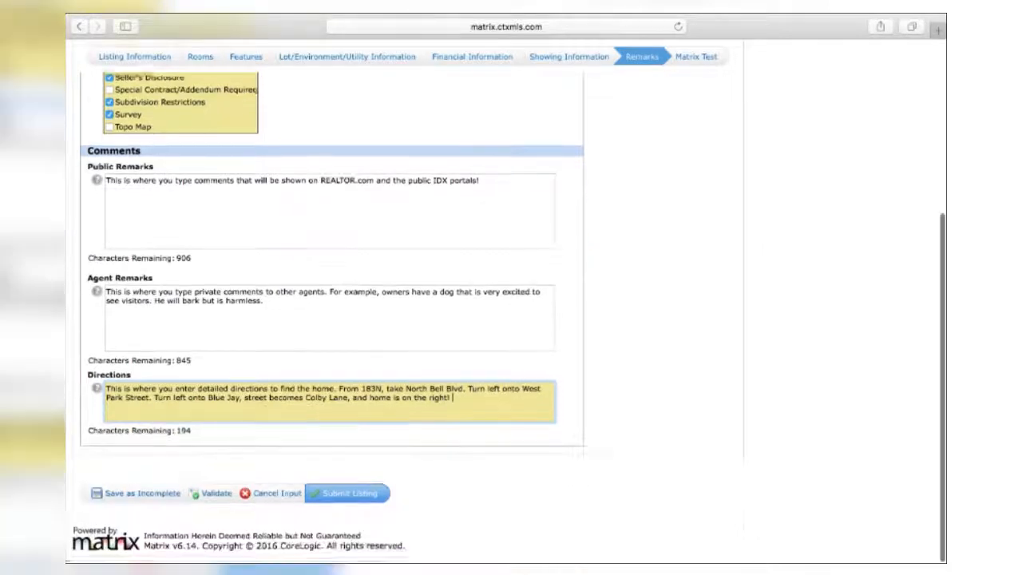
# Step: Validate the residential listing input form to check for missing required entries
pyautogui.scroll(10, 597, 376)
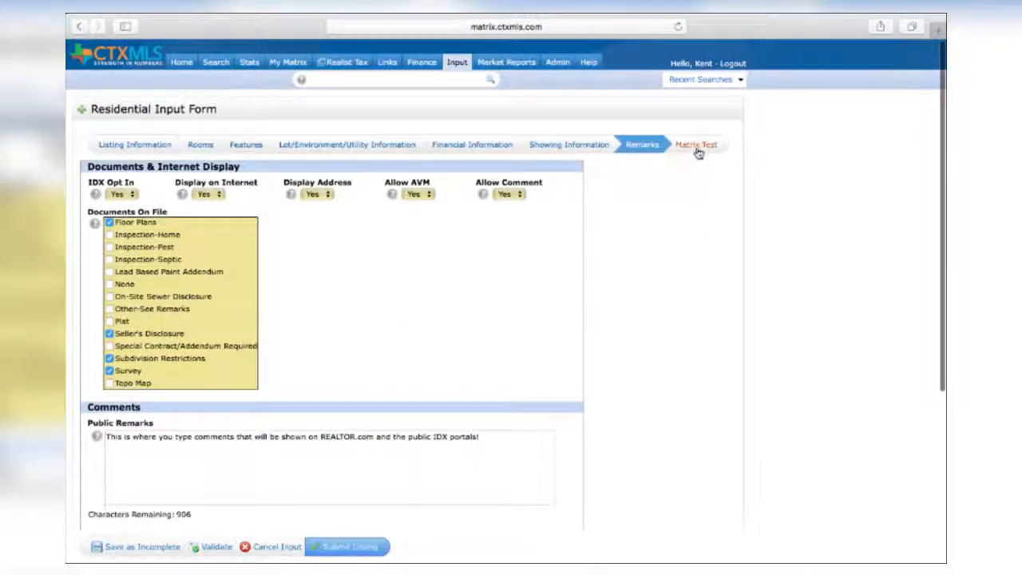
pyautogui.scroll(-4, 653, 314)
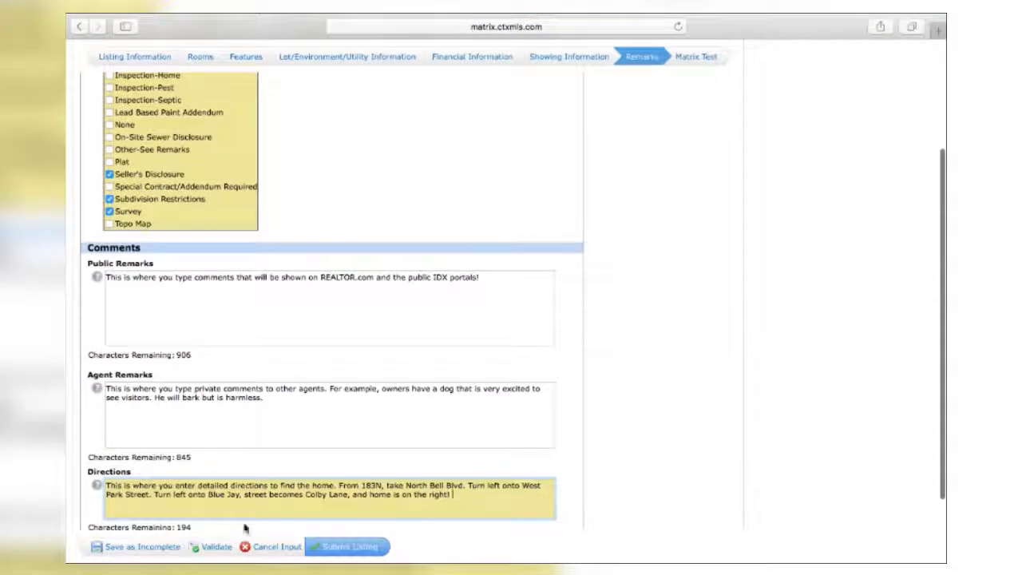
pyautogui.click(227, 548)
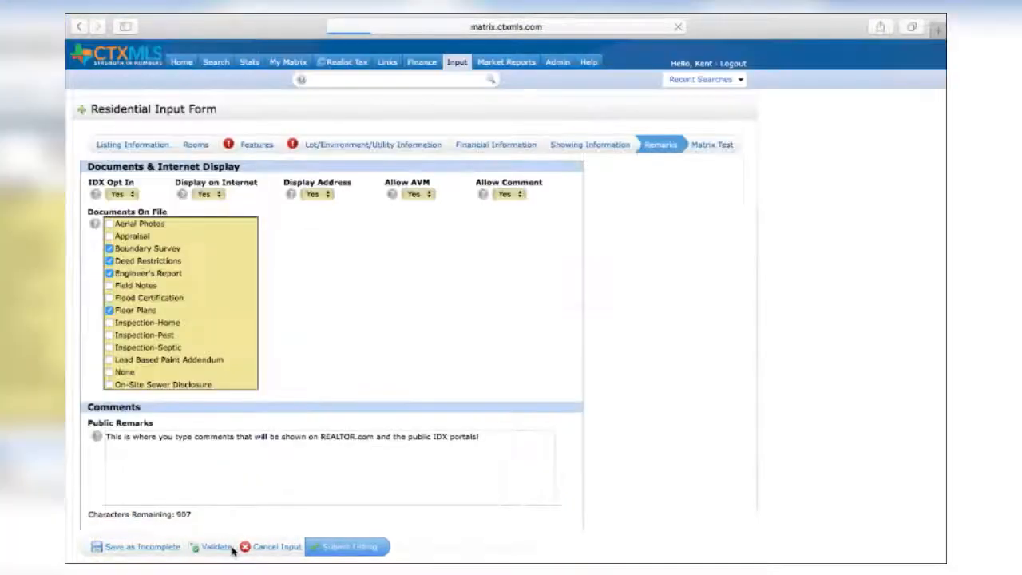
# Step: In the flagged Features section, set # Stories to One
pyautogui.click(247, 148)
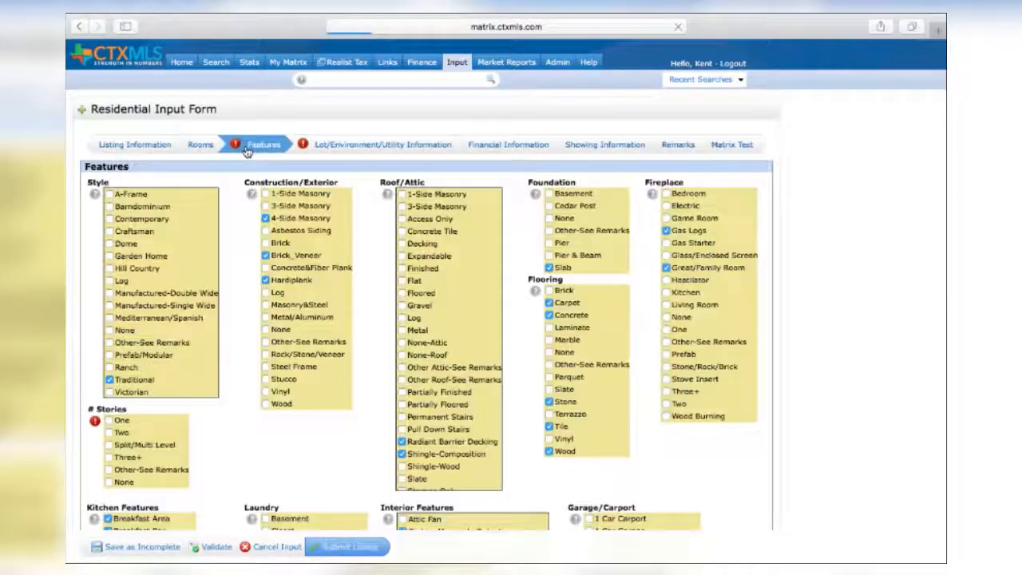
pyautogui.click(110, 421)
pyautogui.scroll(-5, 255, 437)
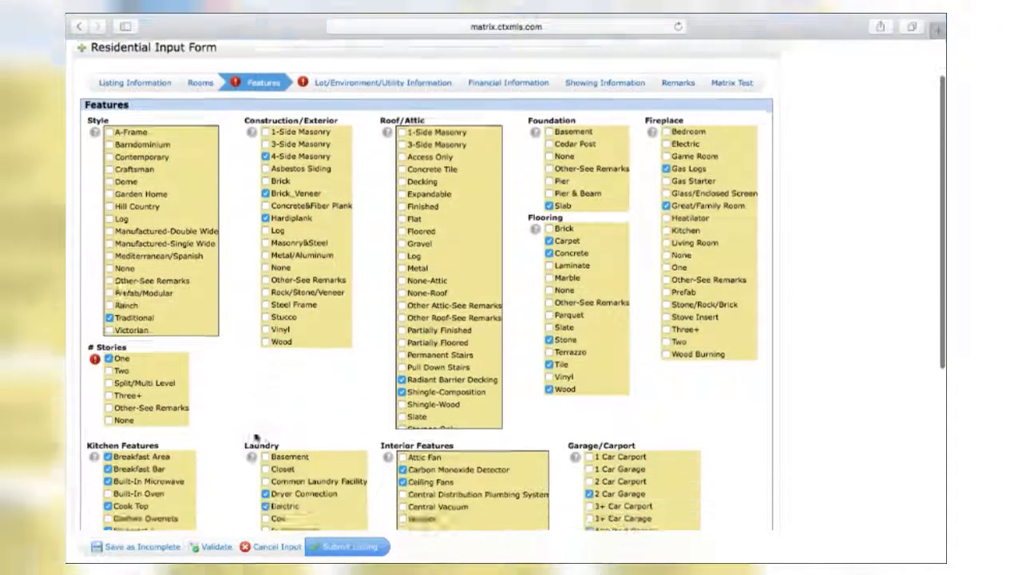
pyautogui.scroll(5, 255, 437)
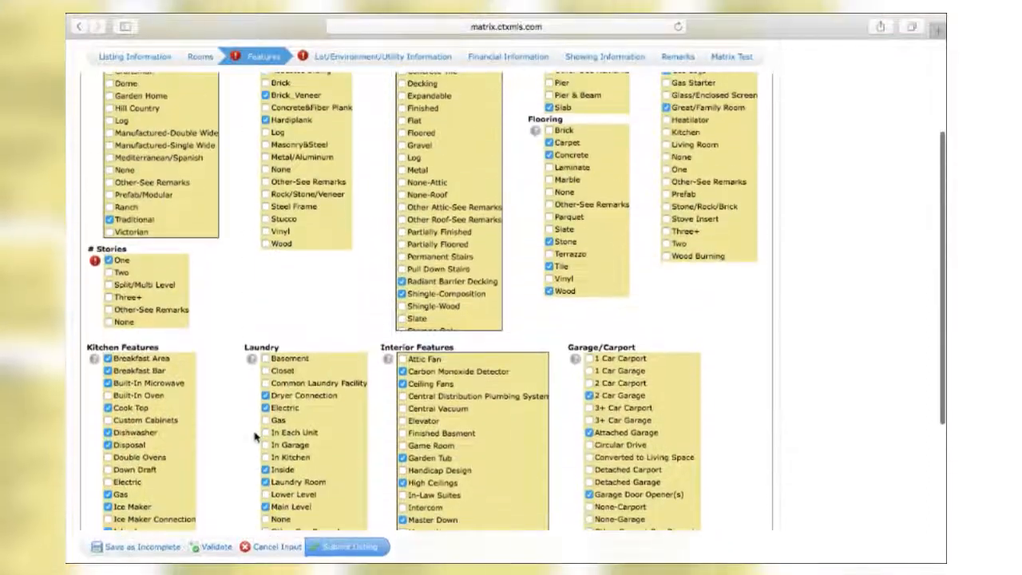
# Step: In the flagged Lot/Environment/Utility Information section, mark None under Water Features and validate the form again
pyautogui.click(334, 58)
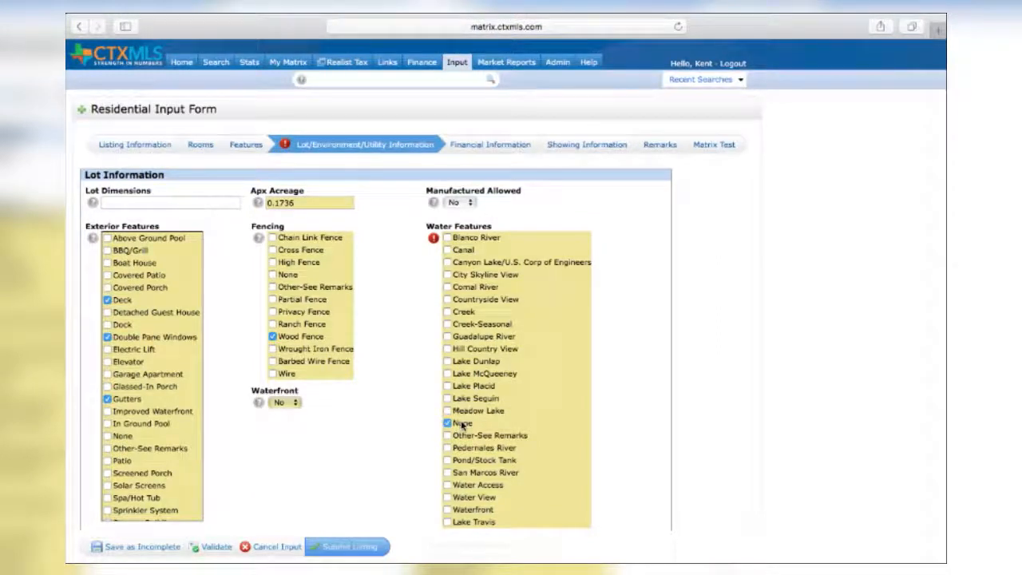
pyautogui.scroll(-1, 385, 443)
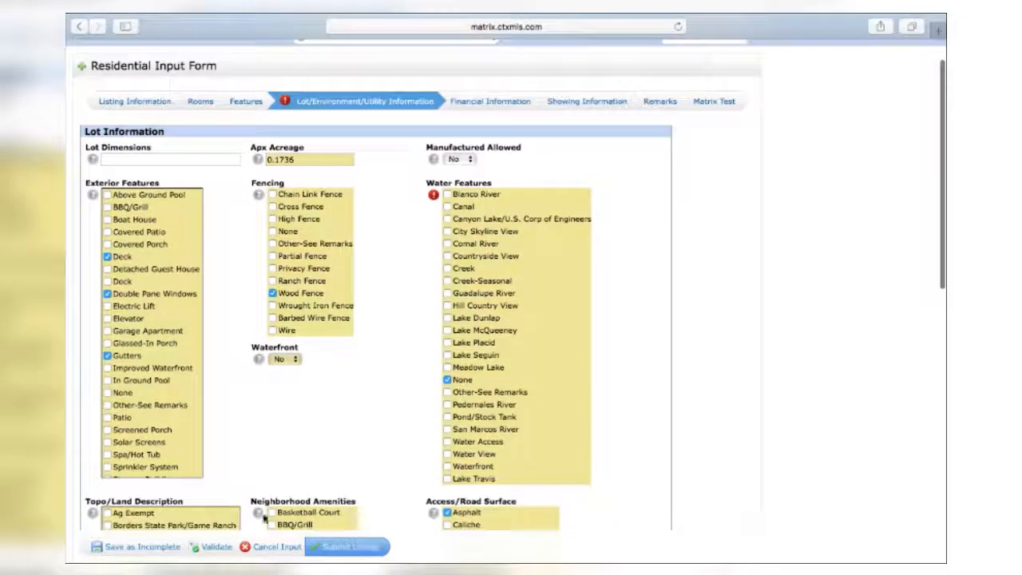
pyautogui.click(217, 548)
pyautogui.scroll(-4, 326, 487)
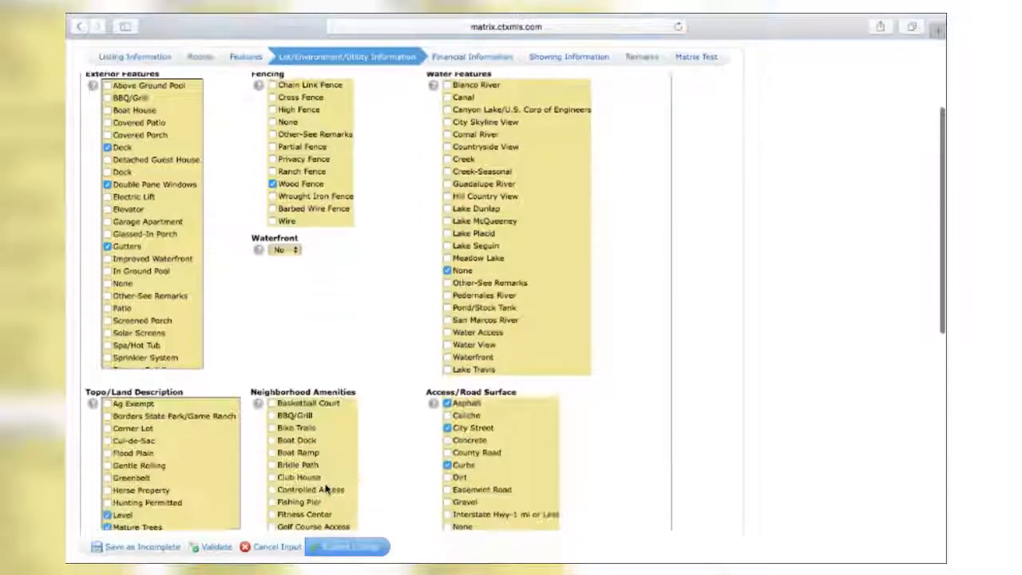